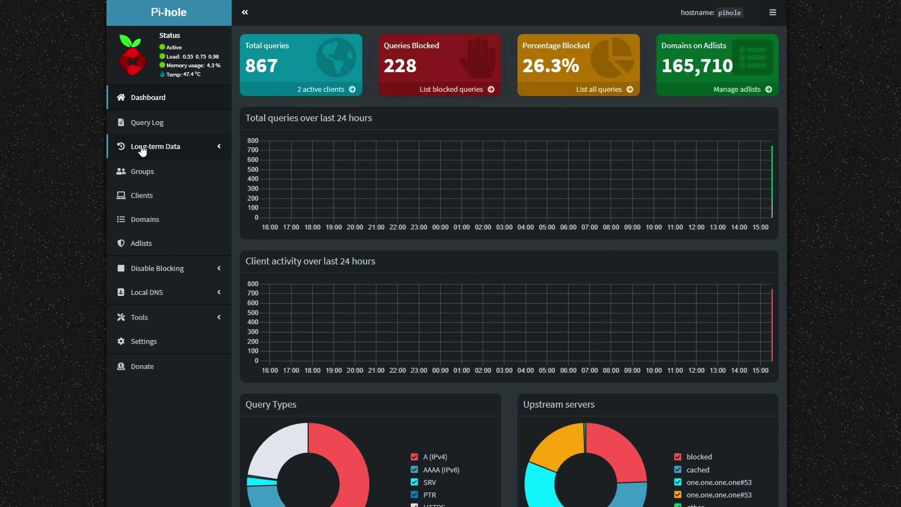
Step: Open Pi-hole's Domain management page from the admin sidebar
left_click(157, 223)
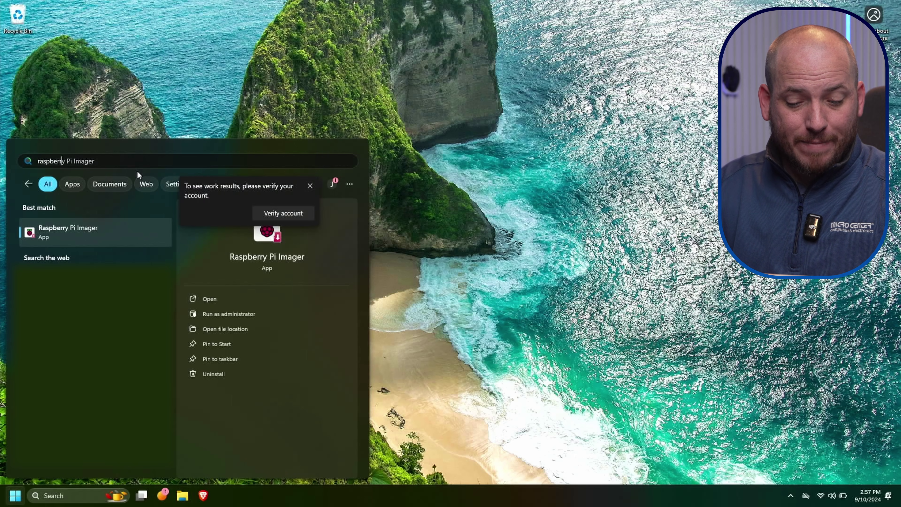
Step: Launch Raspberry Pi Imager and choose Raspberry Pi 5 as the device
key("ctrl+shift+Return")
left_click(403, 326)
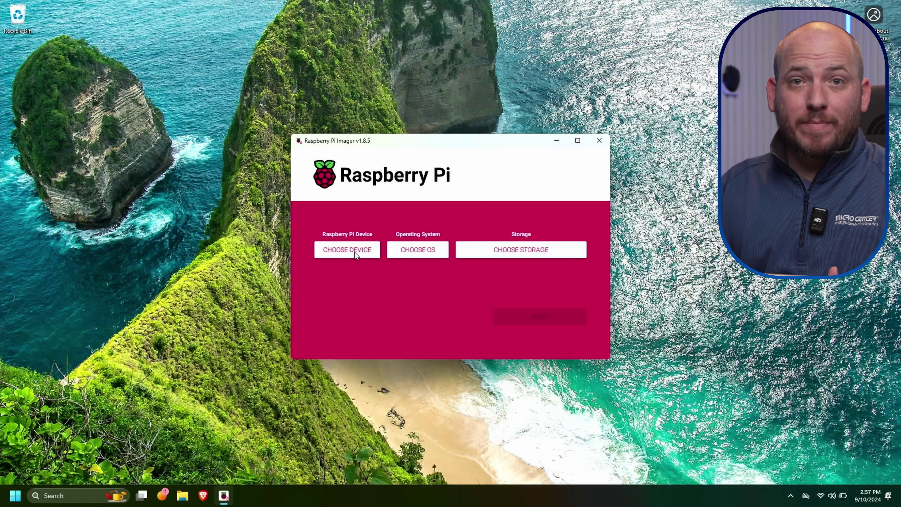
left_click(355, 252)
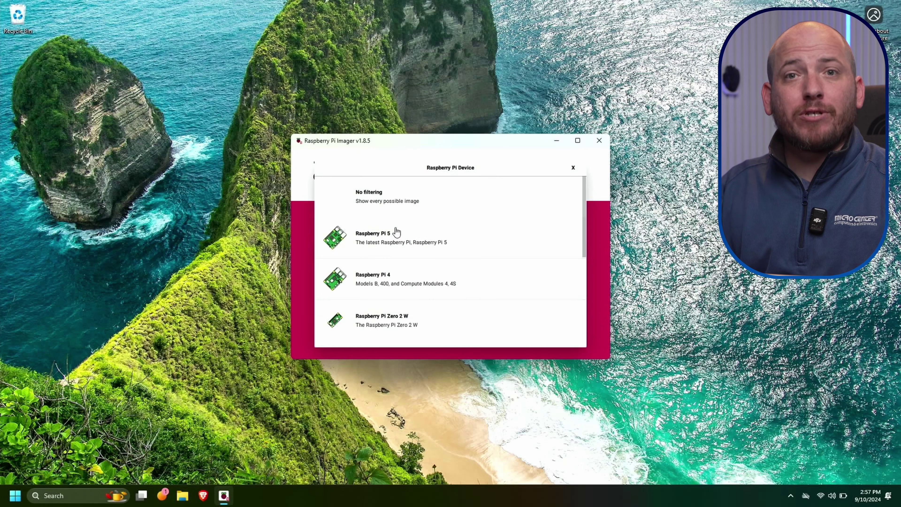
left_click(396, 232)
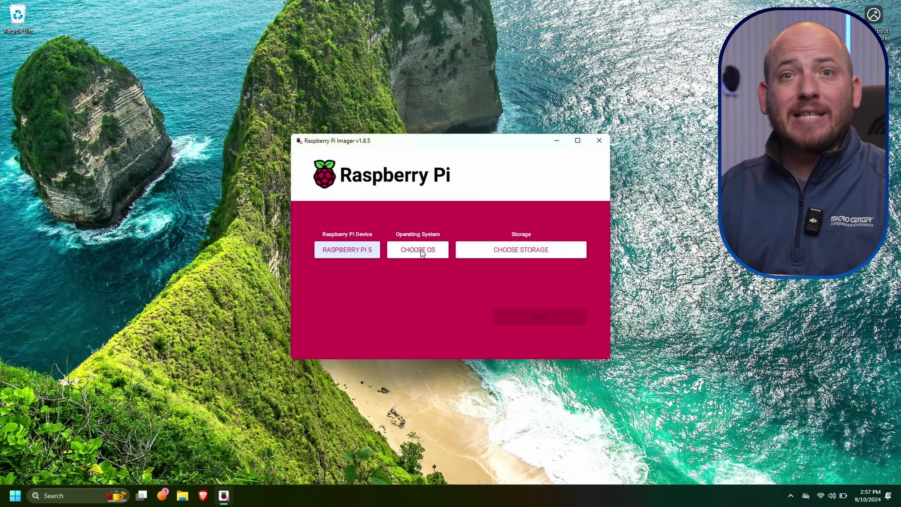
Step: Choose Raspberry Pi OS Lite (64-bit) as the operating system
left_click(422, 250)
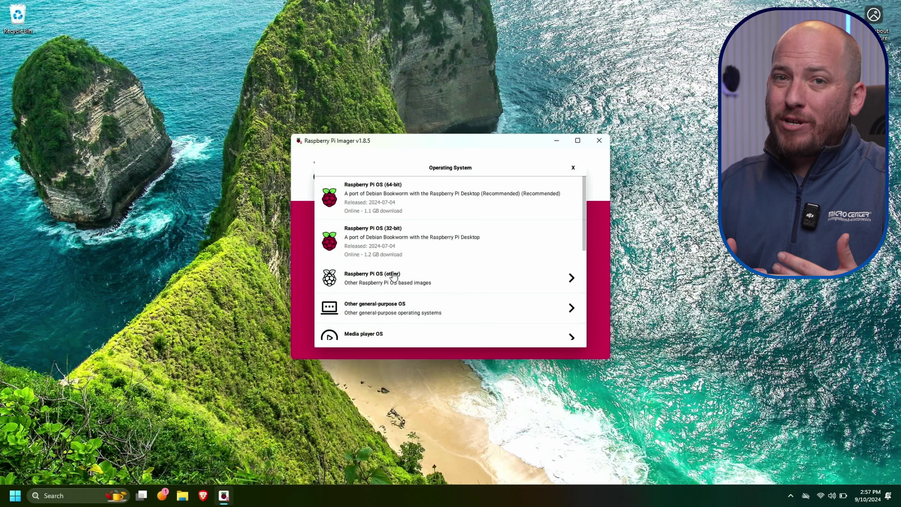
left_click(394, 277)
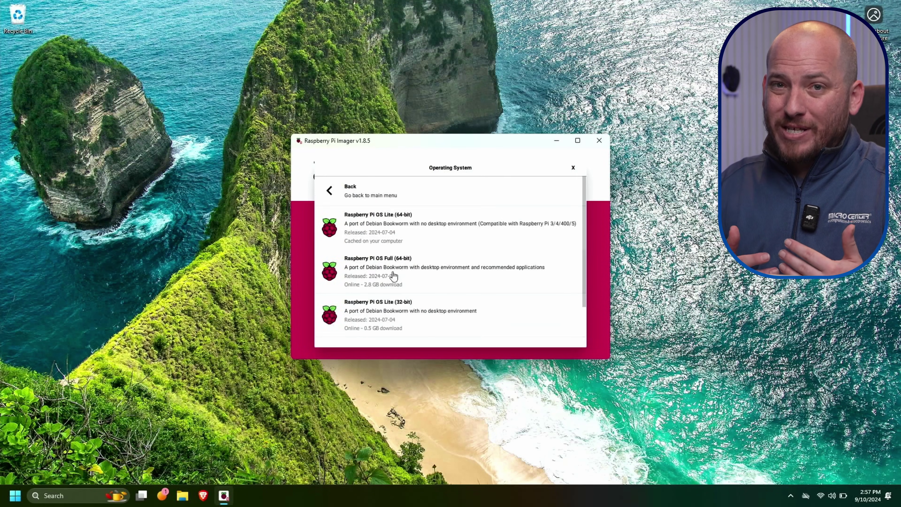
left_click(412, 233)
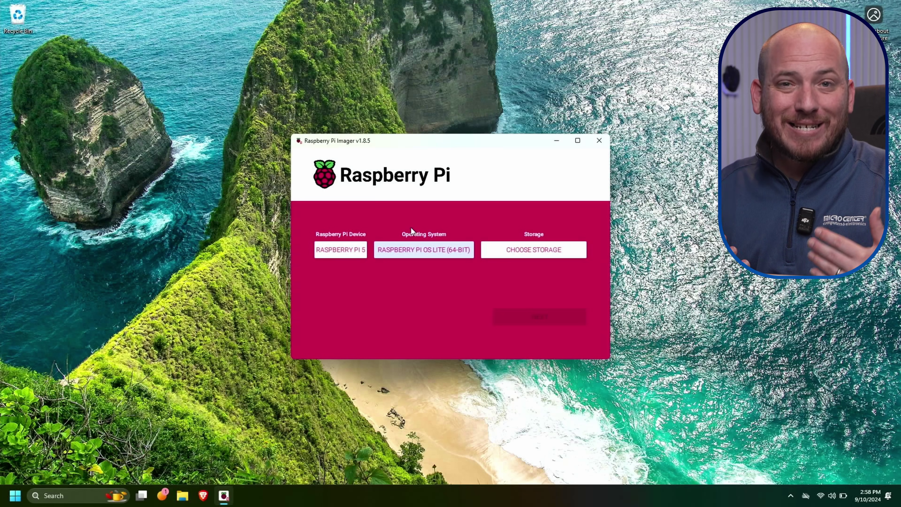
Step: Select the Micro SD card as storage and continue
left_click(493, 246)
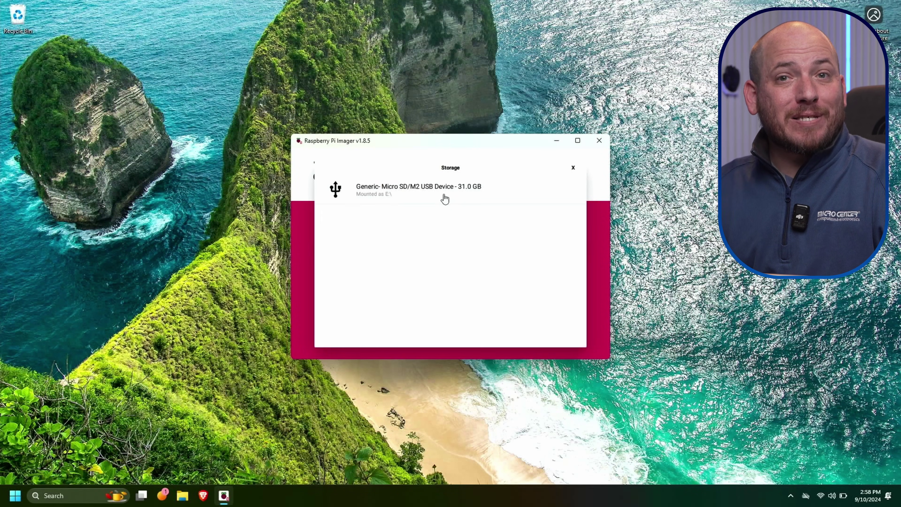
left_click(444, 197)
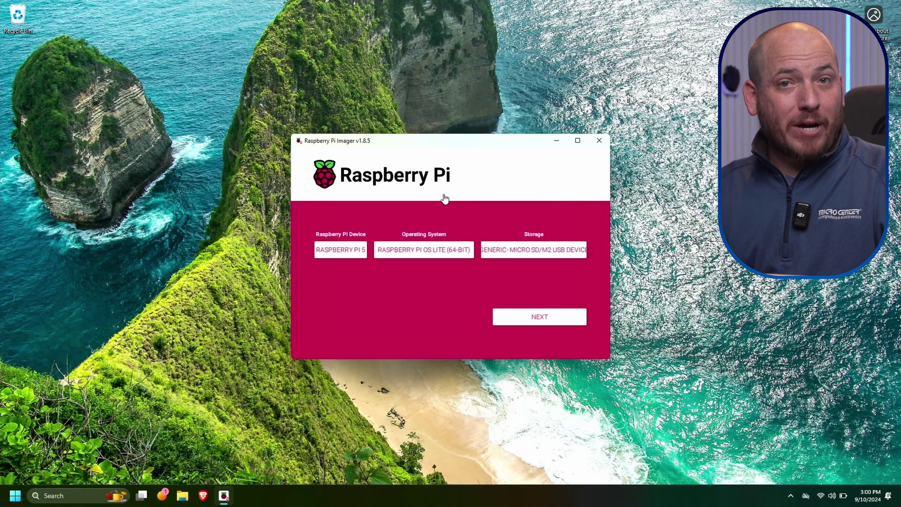
left_click(536, 314)
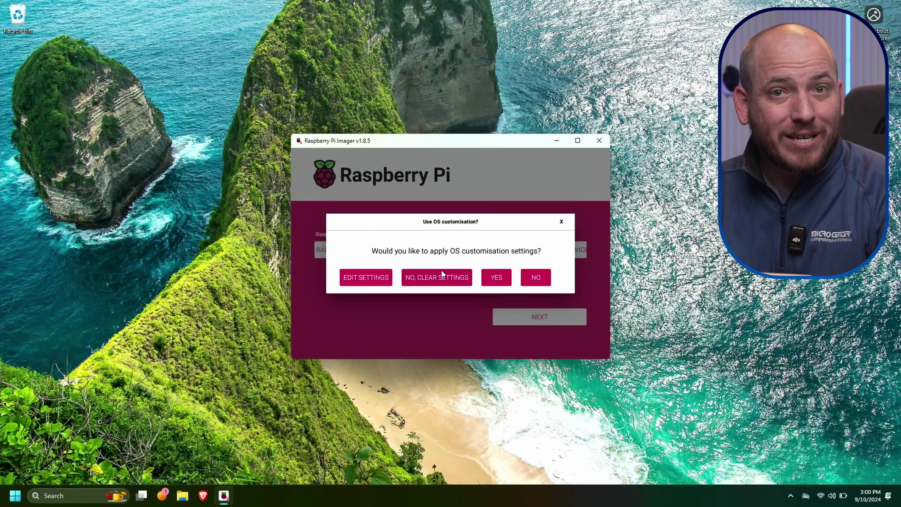
Step: In the OS customisation settings, replace the account password with a new one
left_click(376, 279)
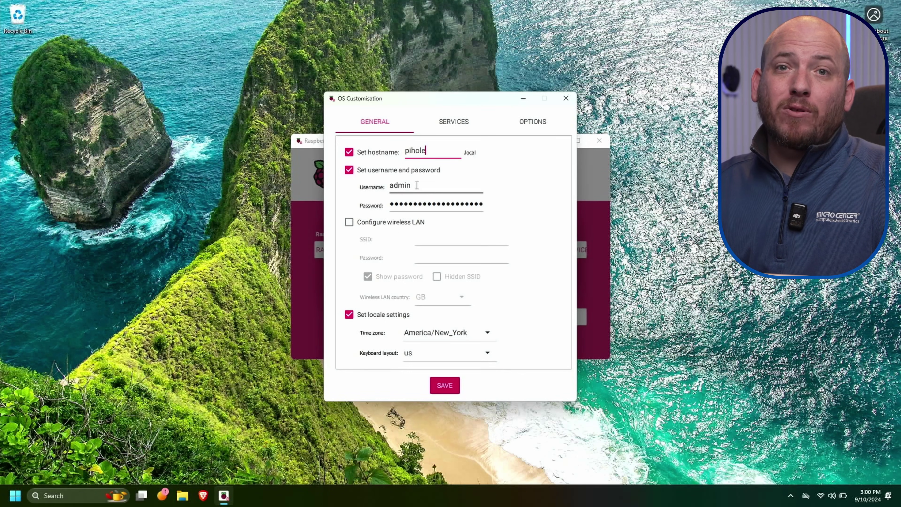
double_click(419, 205)
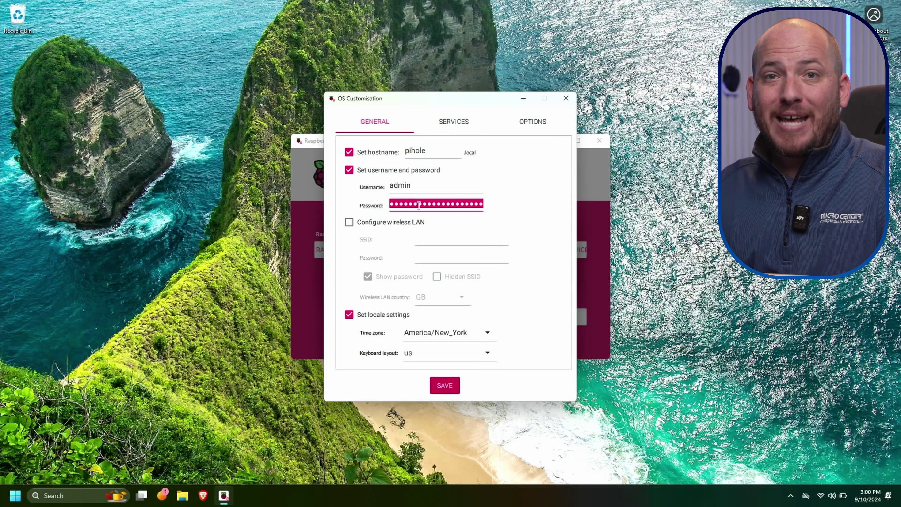
key("BackSpace")
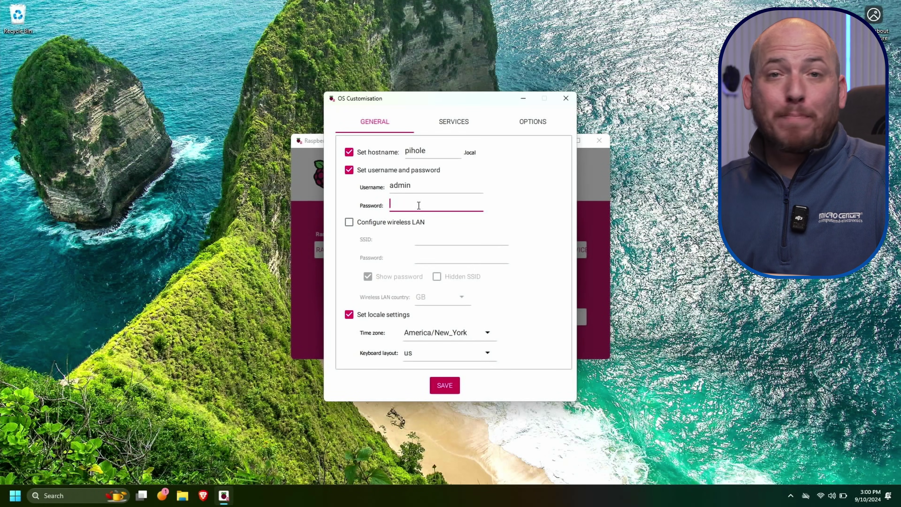
type("passwo")
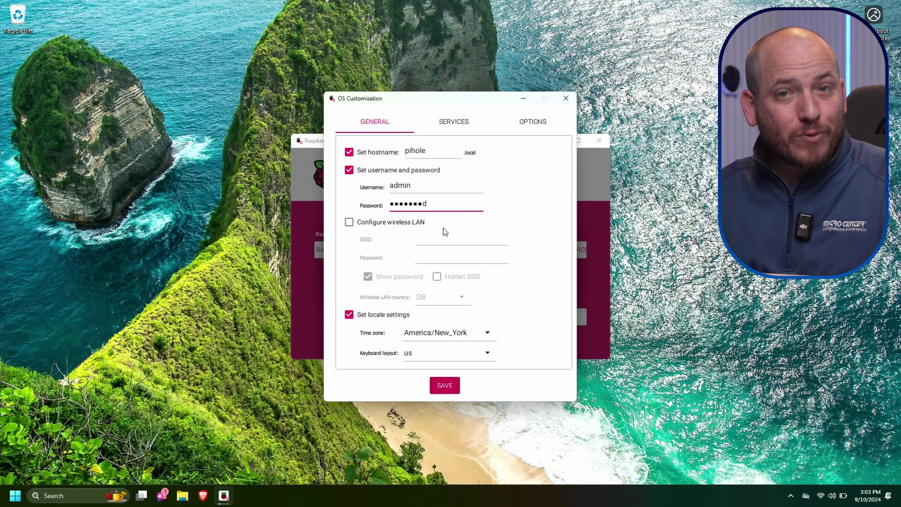
Step: Enable SSH with password authentication and save the customisation
left_click(458, 128)
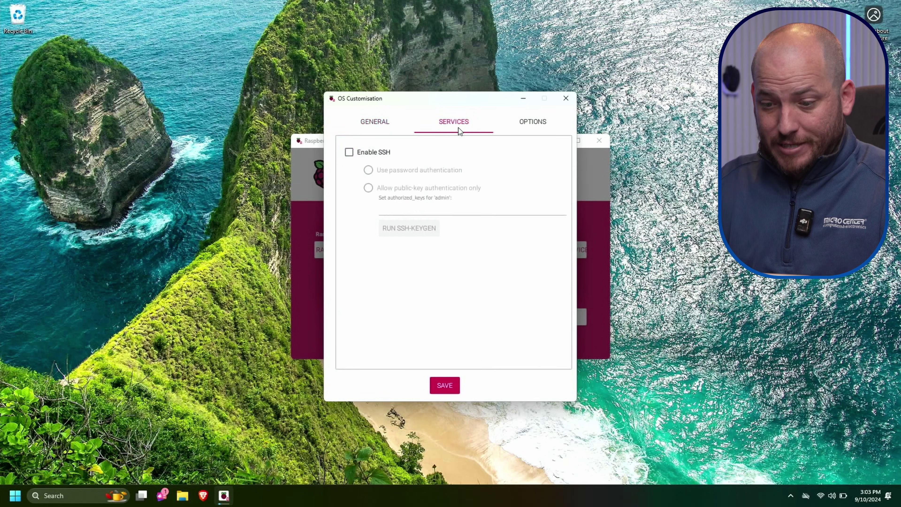
left_click(350, 152)
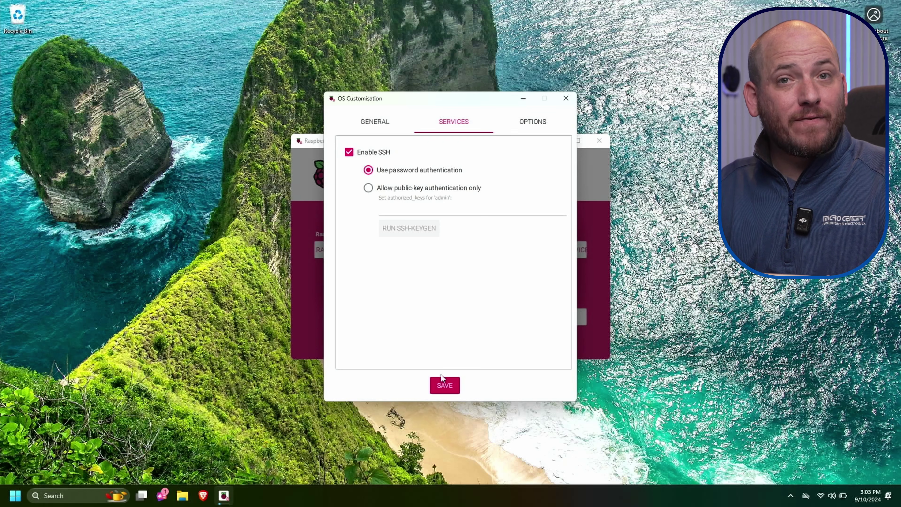
left_click(440, 388)
Step: Apply the customisation and confirm erasing the Micro SD card to start writing
left_click(497, 277)
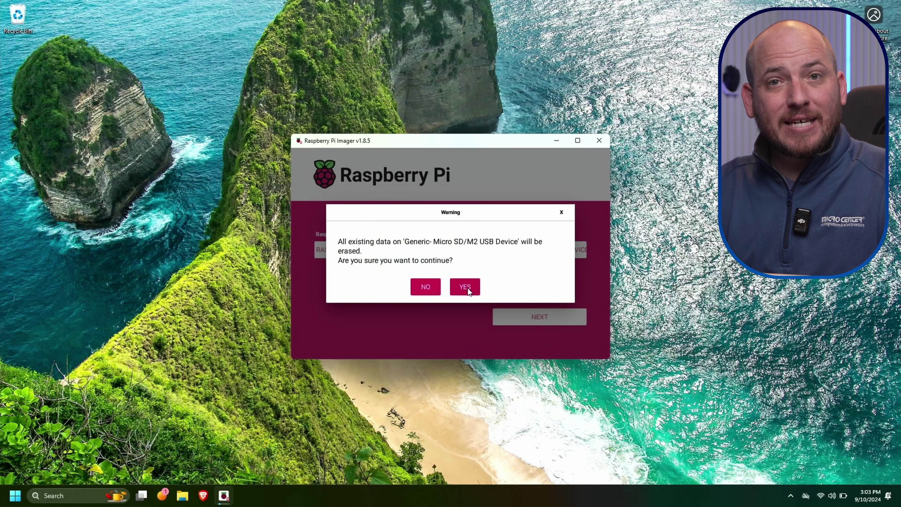
left_click(465, 287)
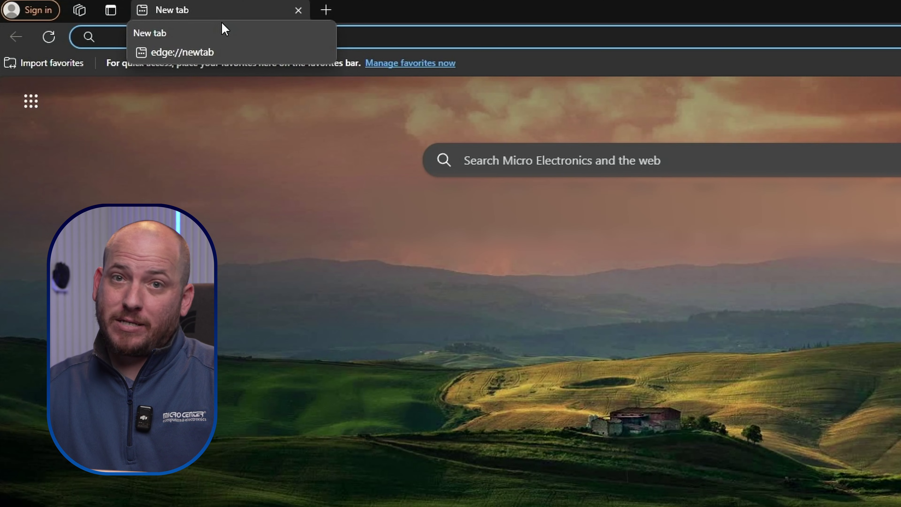
Step: Open the router admin page at 192.168.1.1 and sign in
left_click(347, 28)
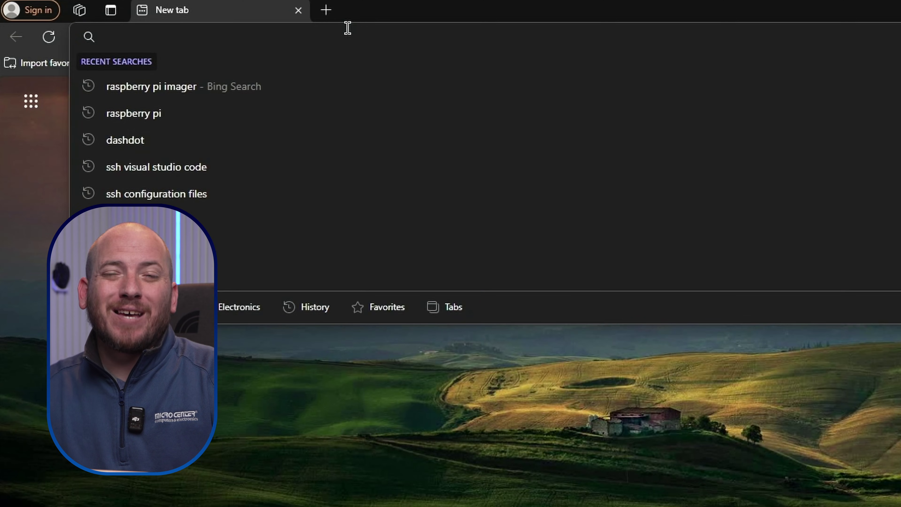
type("192.1")
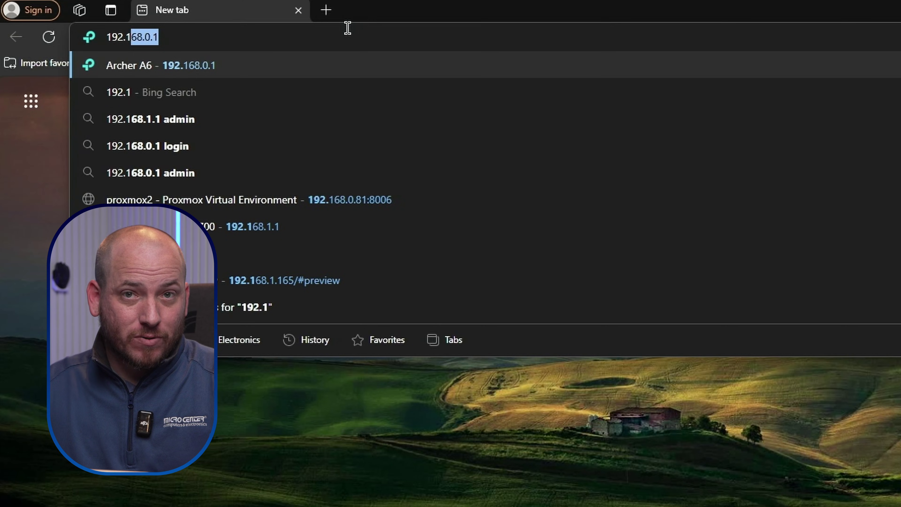
type("68.1.1")
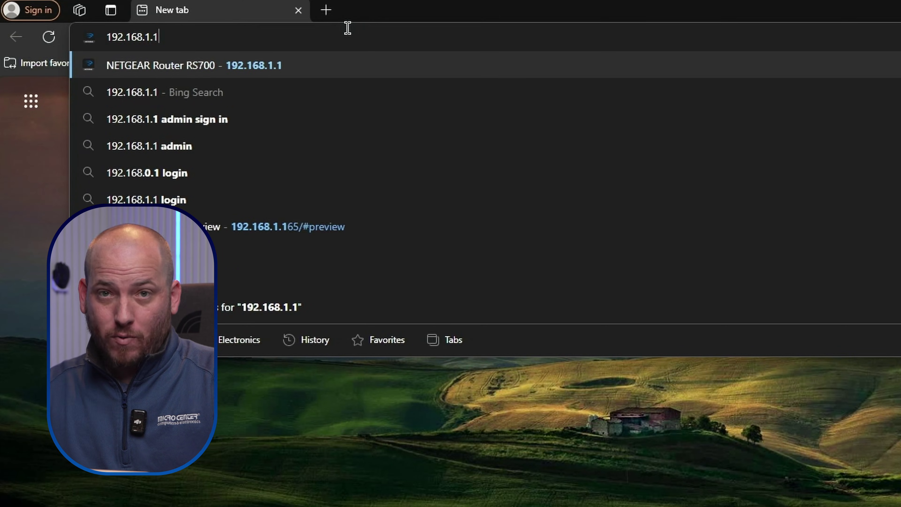
key("Return")
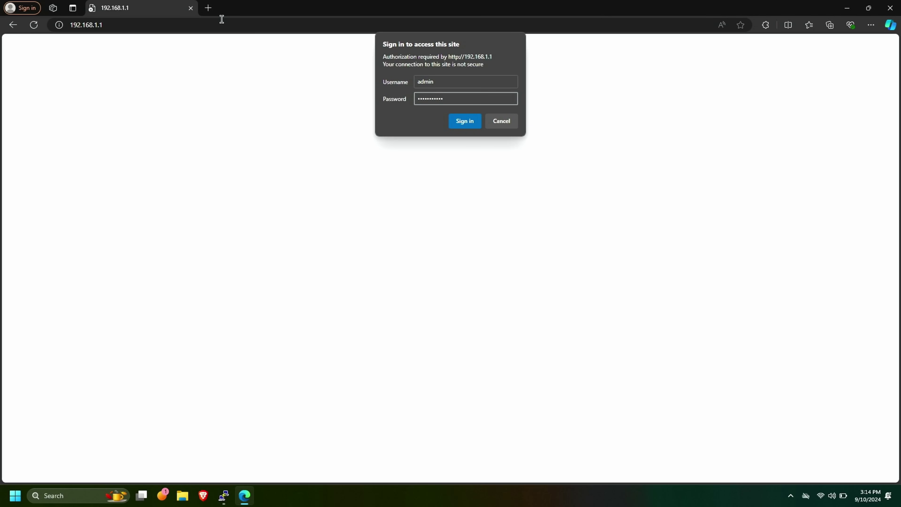
key("Return")
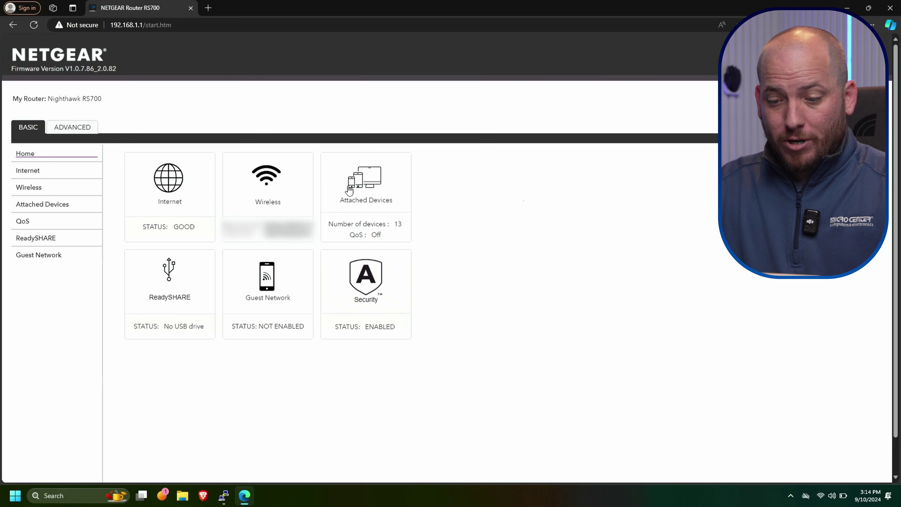
Step: Find the wired pihole device at 192.168.1.31 and its MAC address in Attached Devices
left_click(367, 199)
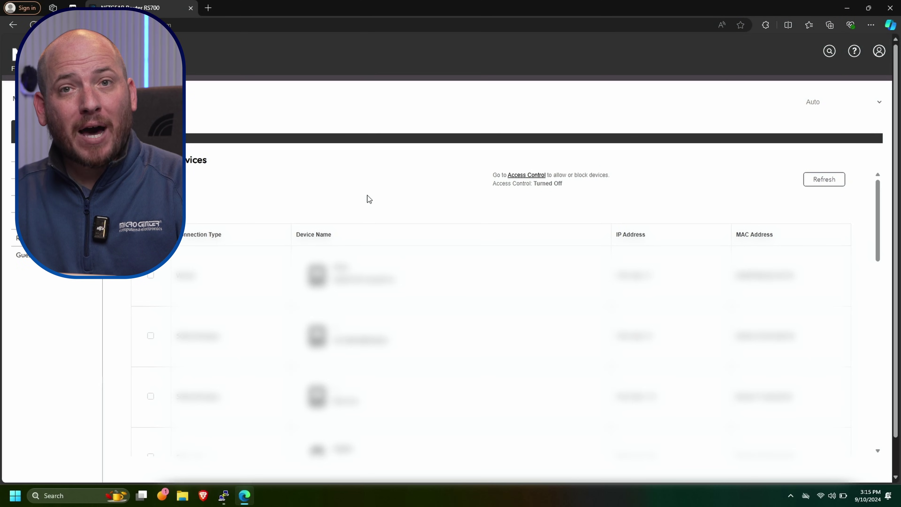
scroll(389, 309, "down", 10)
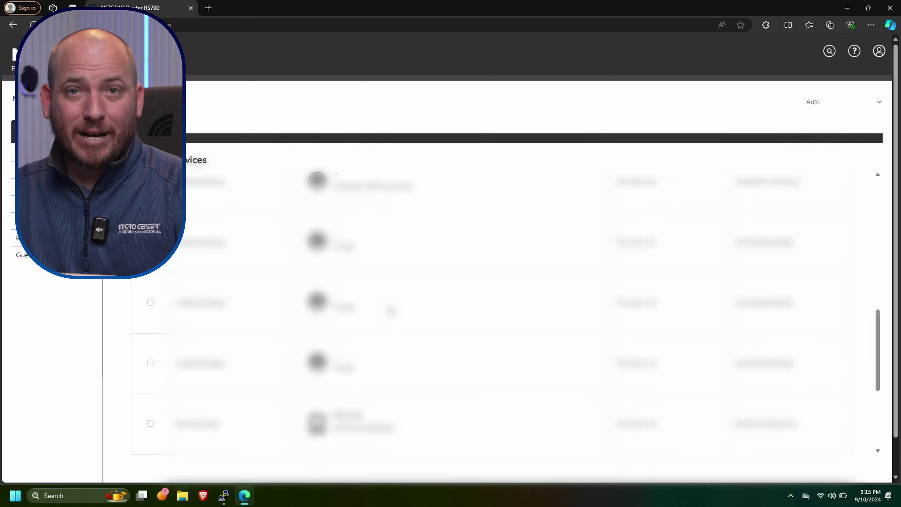
scroll(390, 311, "down", 5)
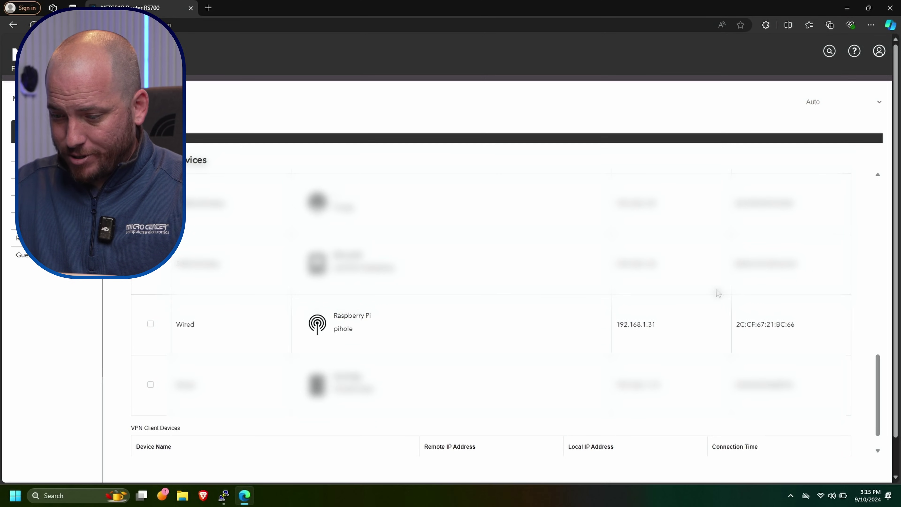
double_click(780, 324)
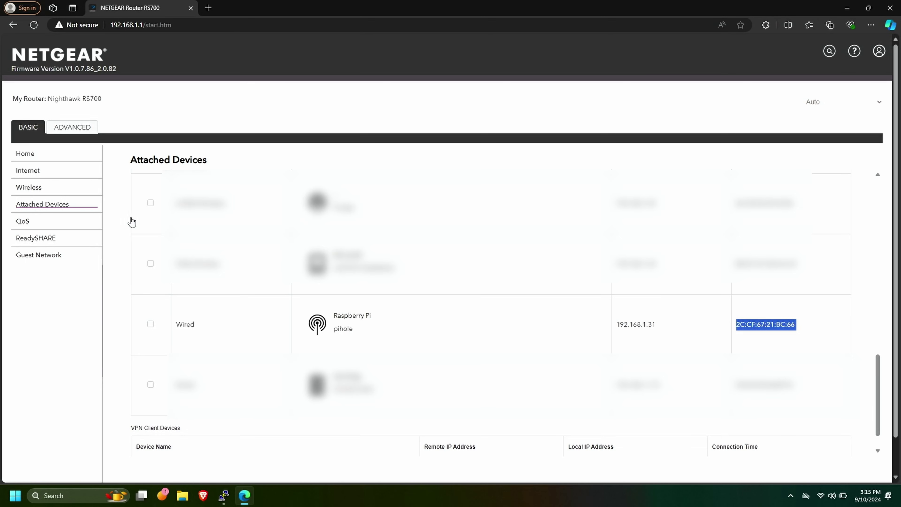
left_click(69, 127)
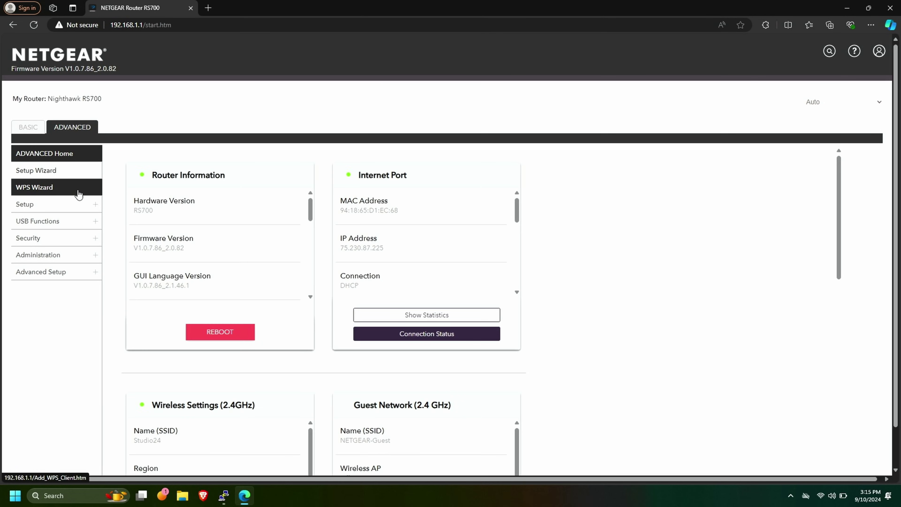
Step: Reserve 192.168.1.31 for the pihole device in LAN Setup and apply the settings
left_click(65, 205)
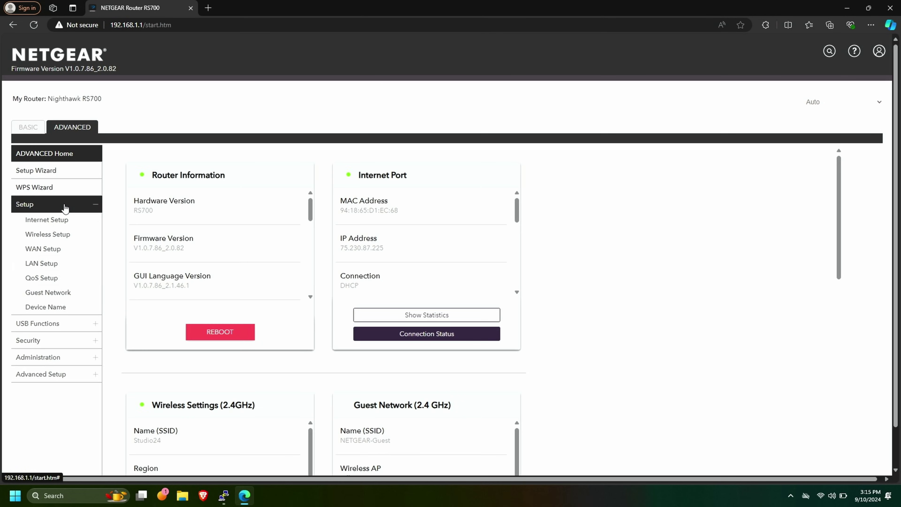
left_click(39, 266)
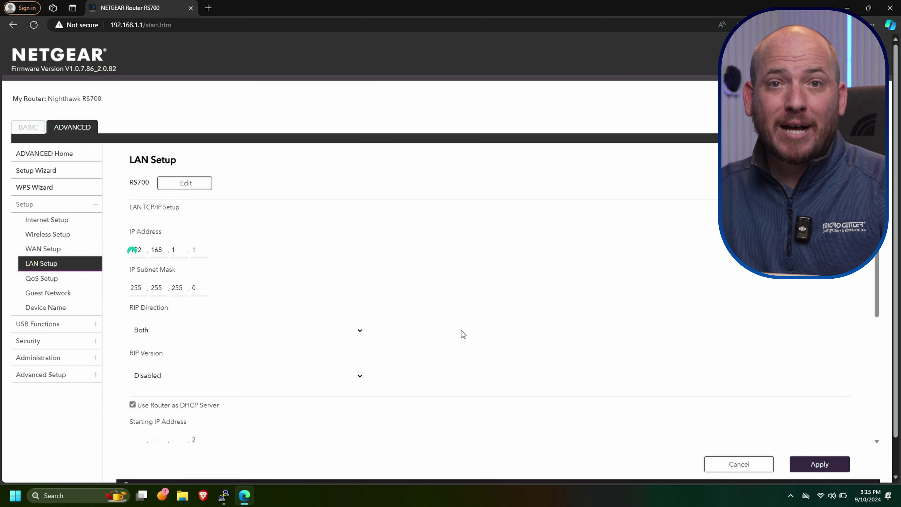
scroll(442, 336, "down", 6)
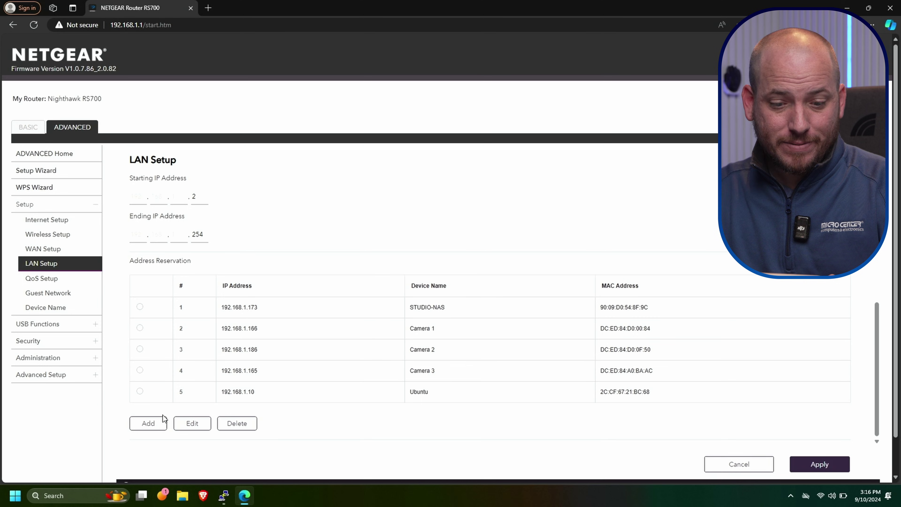
left_click(152, 423)
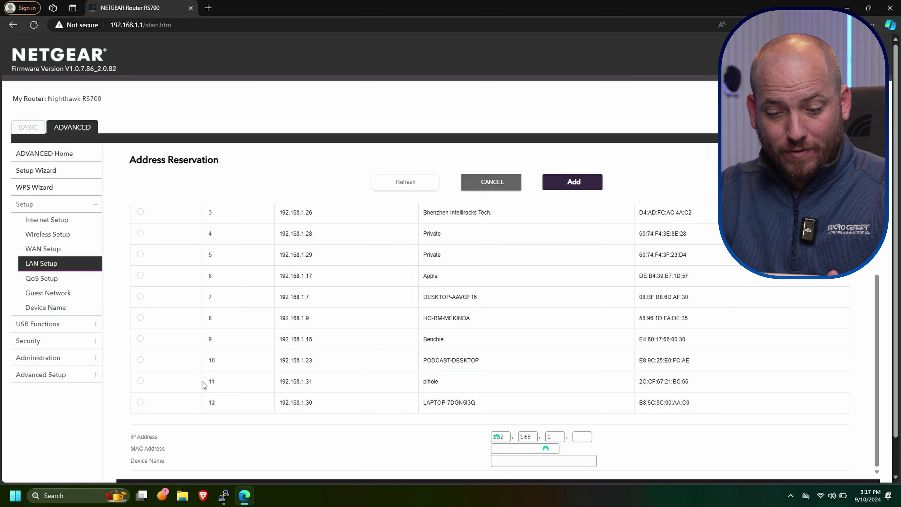
left_click(141, 381)
scroll(621, 370, "down", 1)
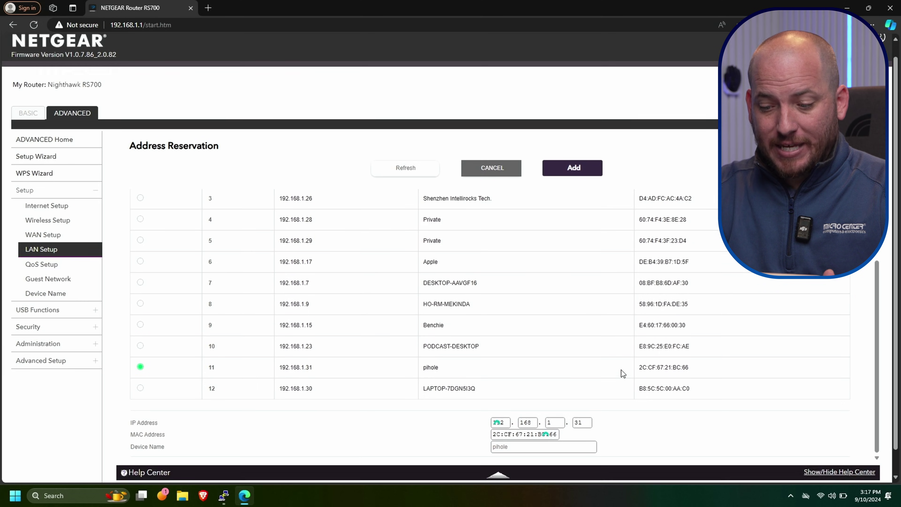
scroll(621, 370, "up", 1)
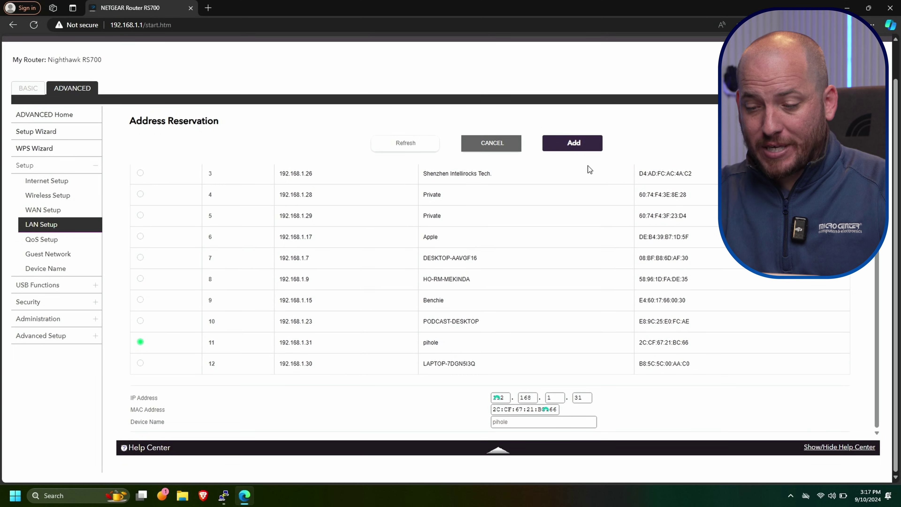
left_click(584, 140)
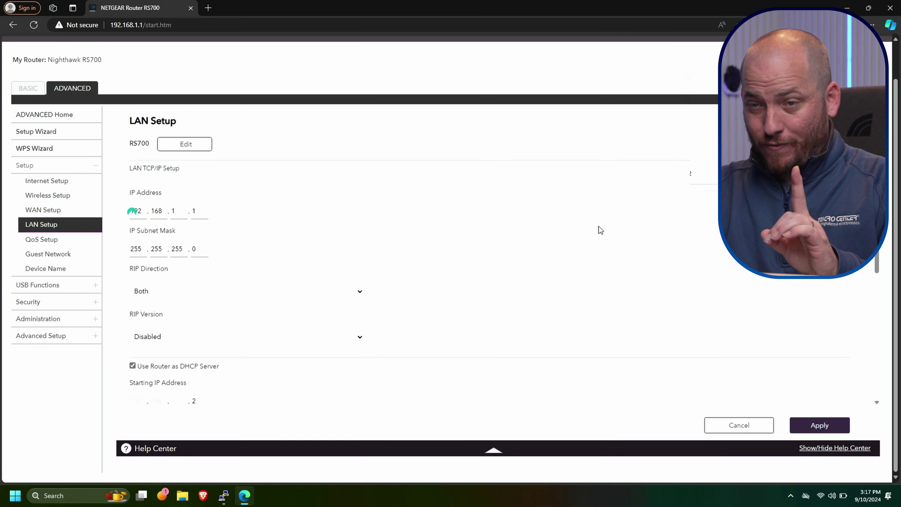
left_click(828, 432)
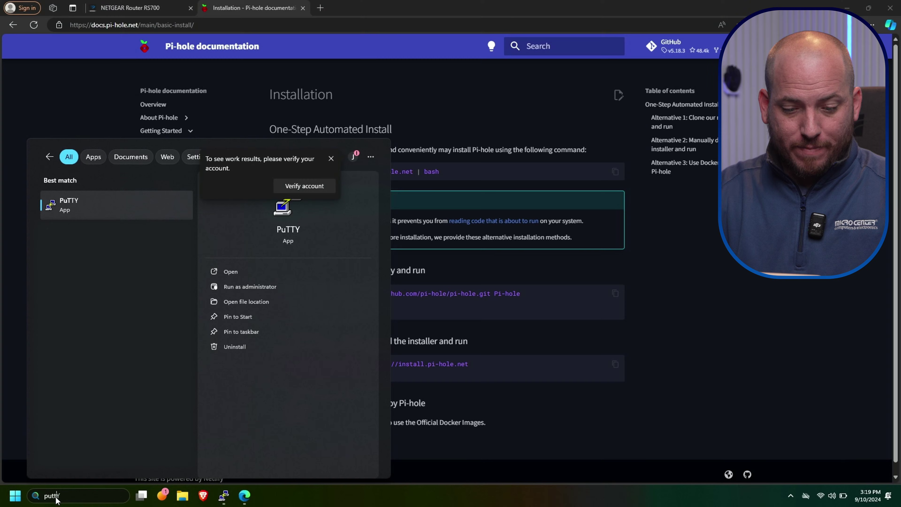
Step: Launch PuTTY and open an SSH connection to 192.168.1.31
key("Return")
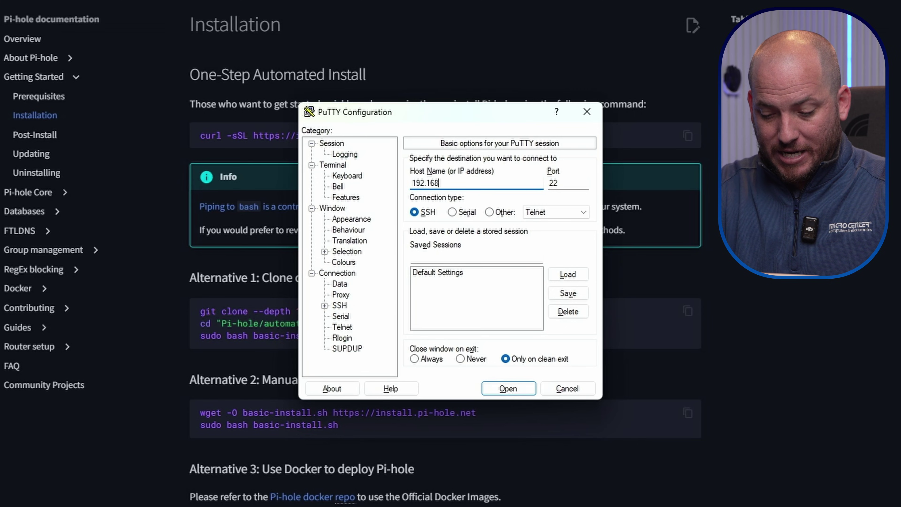
type("192.168.1.3")
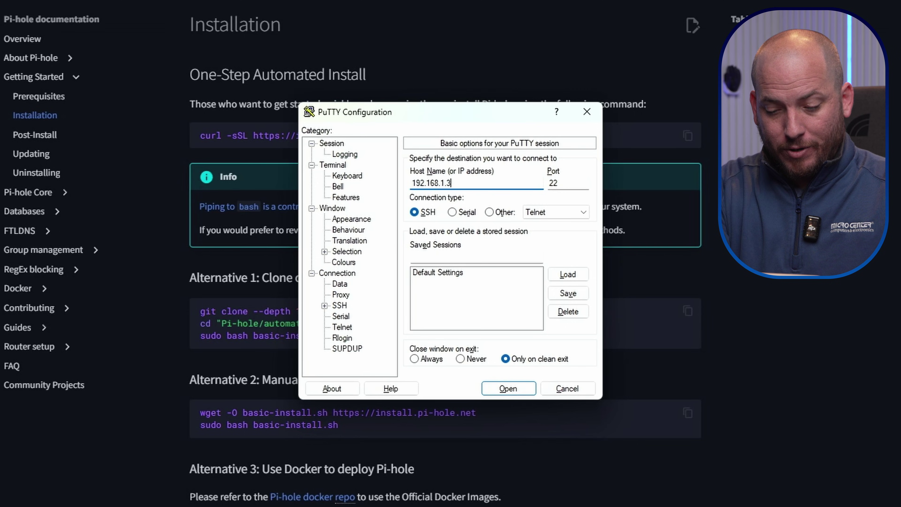
type("1")
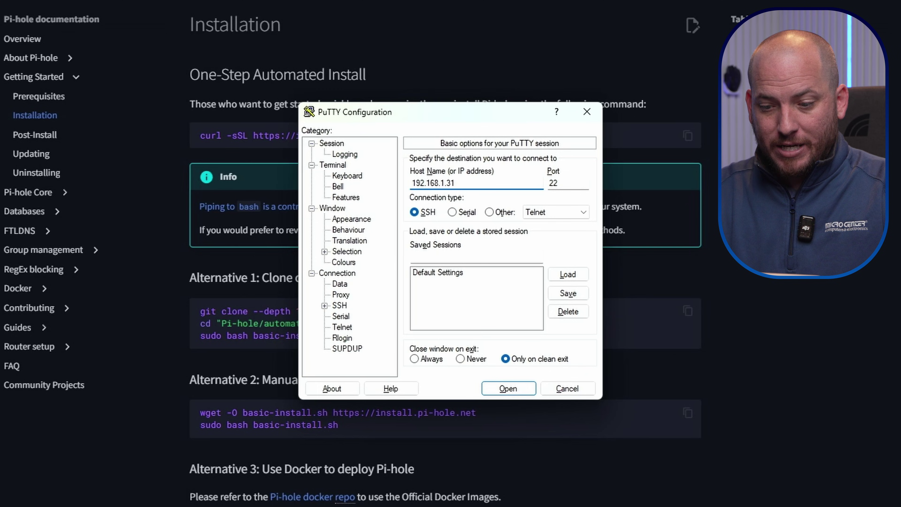
key("Return")
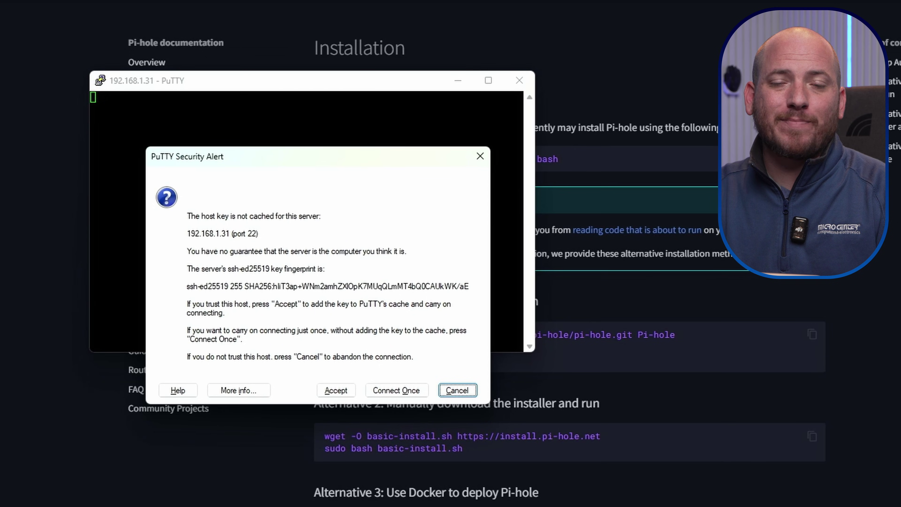
Step: Accept the Pi's host key and log in with the username and password
left_click(336, 390)
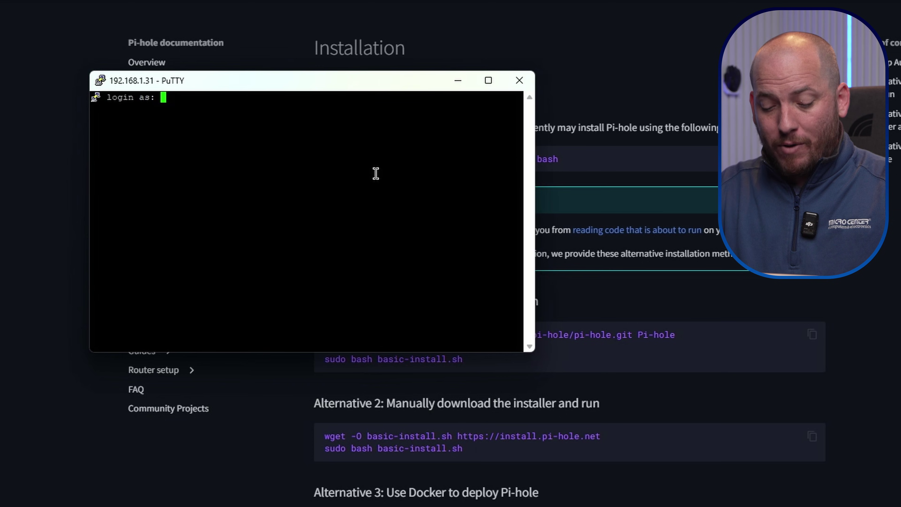
type("admin")
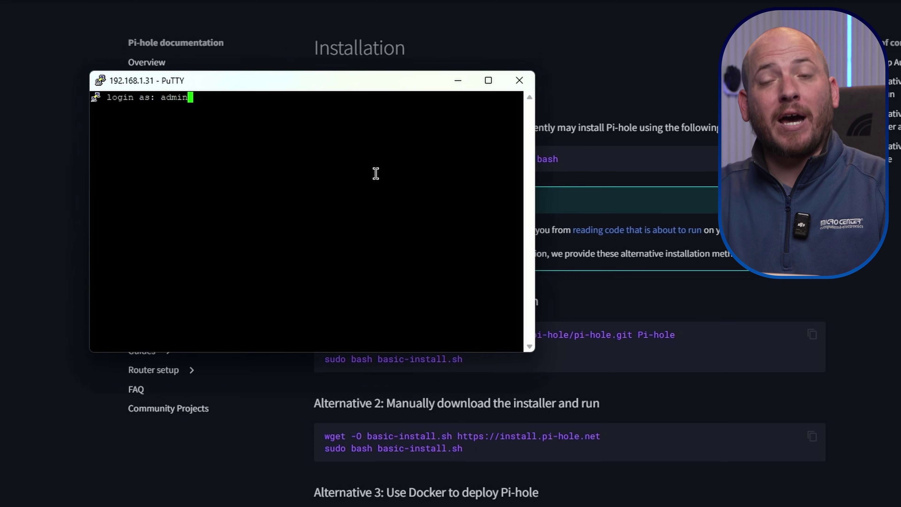
key("Return")
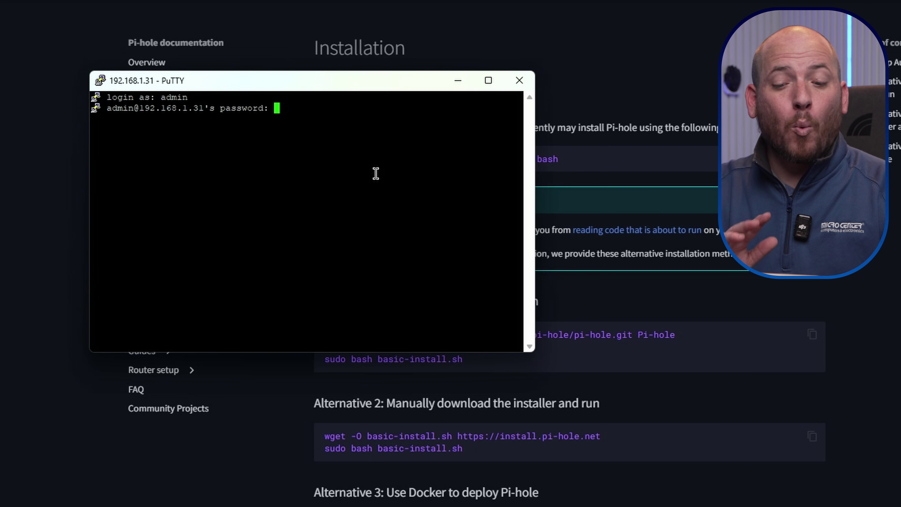
key("Return")
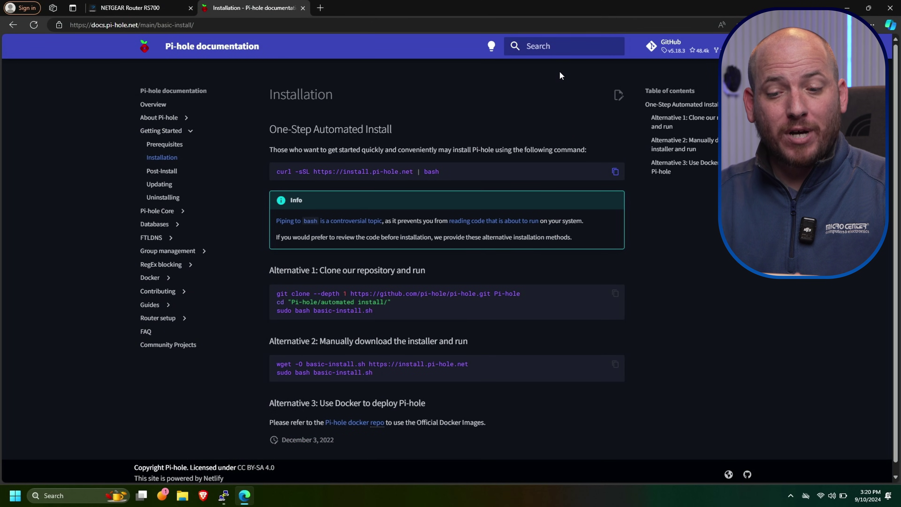
Step: Copy Pi-hole's curl one-step install command and run it in the PuTTY session
left_click(614, 173)
mouse_move(223, 495)
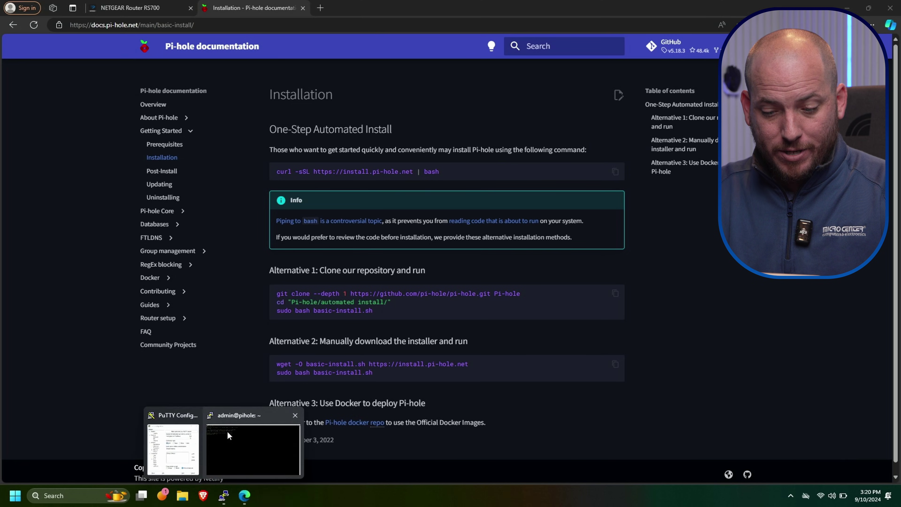
left_click(226, 431)
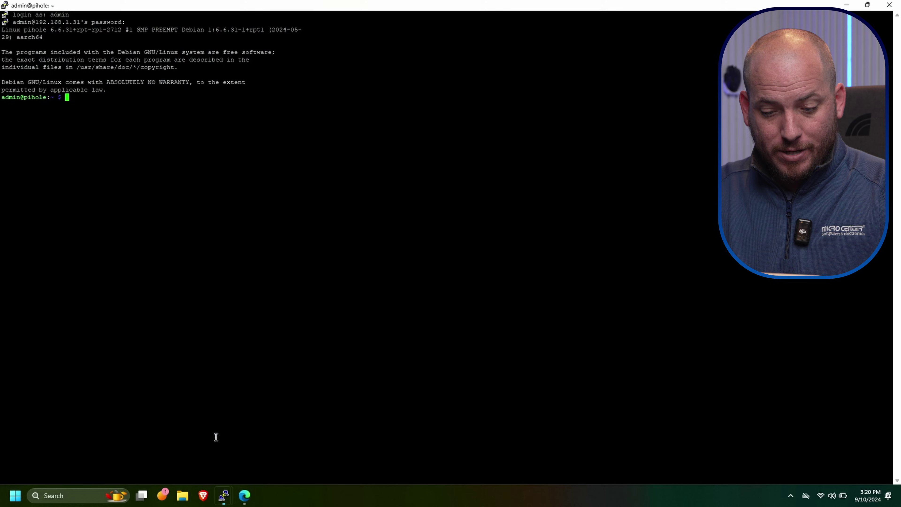
right_click(393, 179)
key("Return")
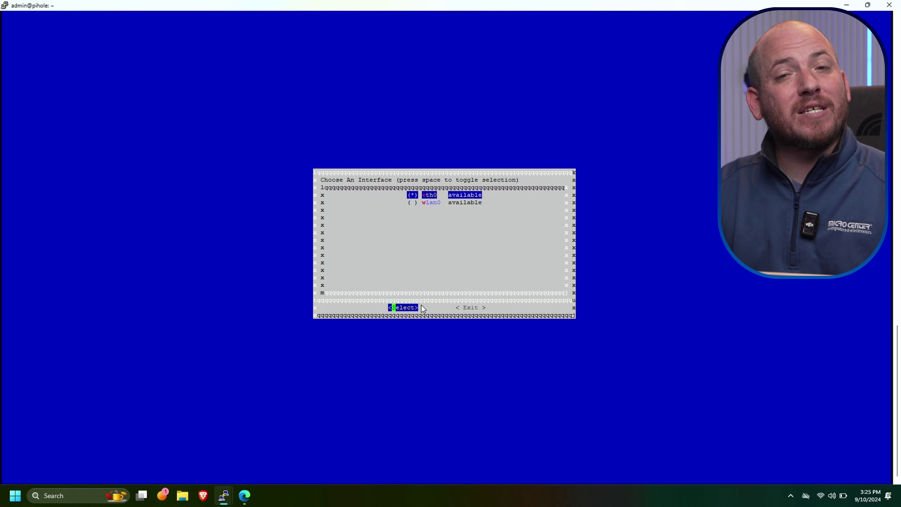
Step: Install Pi-hole on eth0 with Cloudflare DNS, StevenBlack's Unified Hosts List and privacy level 0
key("Return")
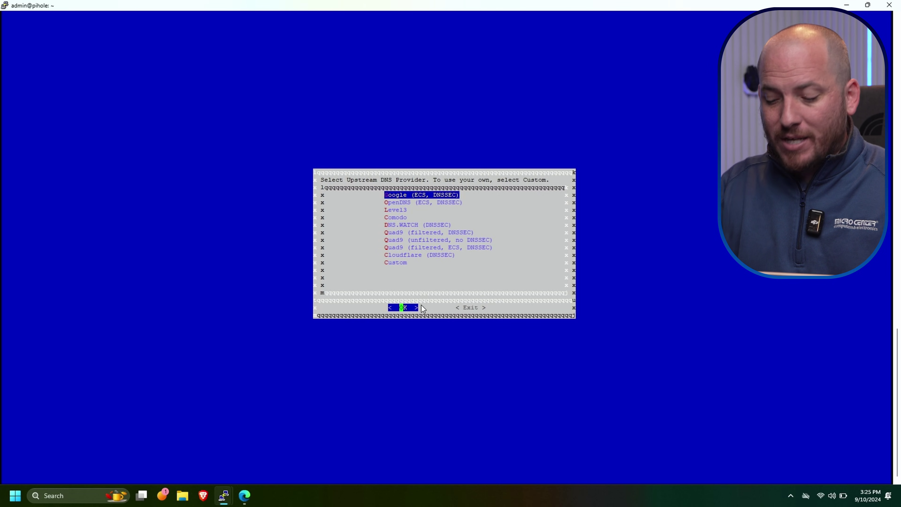
key("Down")
key("Down")
key("Down")
key("Down")
key("Down")
key("Down")
key("Down")
key("Down")
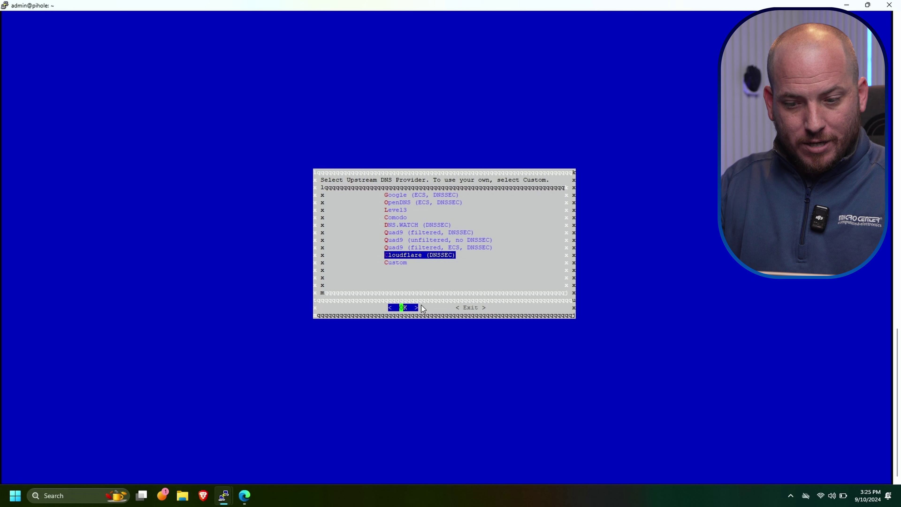
key("Return")
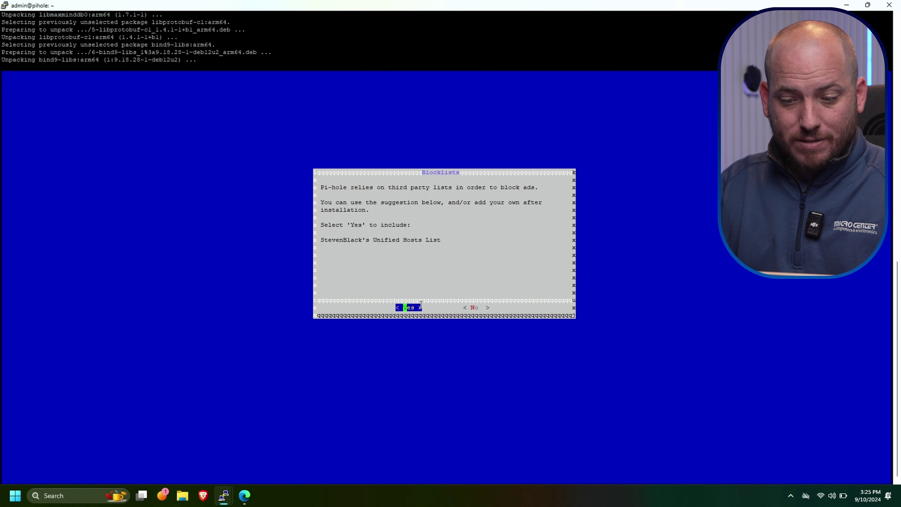
key("Return")
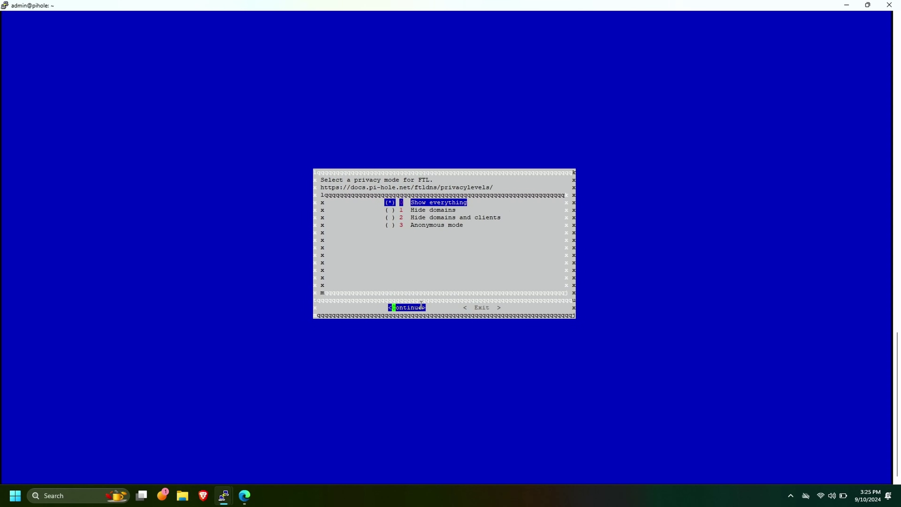
key("Return")
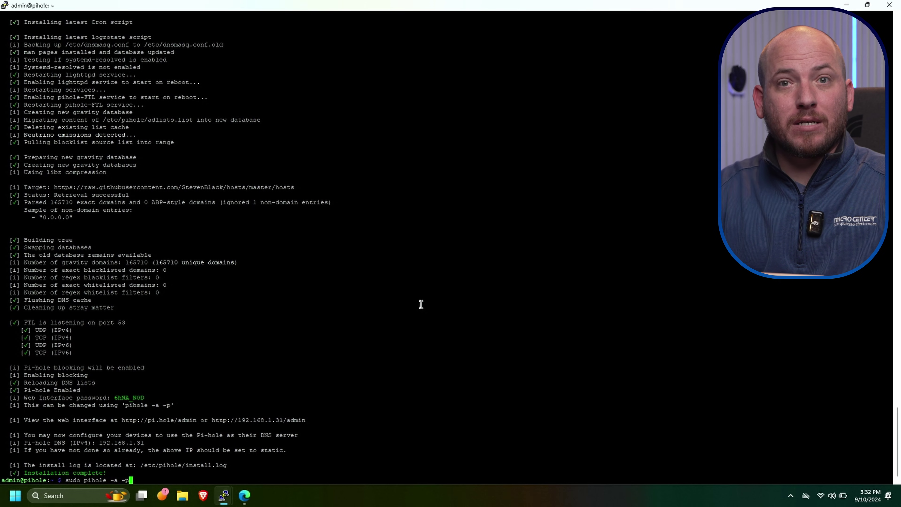
Step: Run 'sudo pihole -a -p' and enter a new Pi-hole web password twice to confirm it
key("Return")
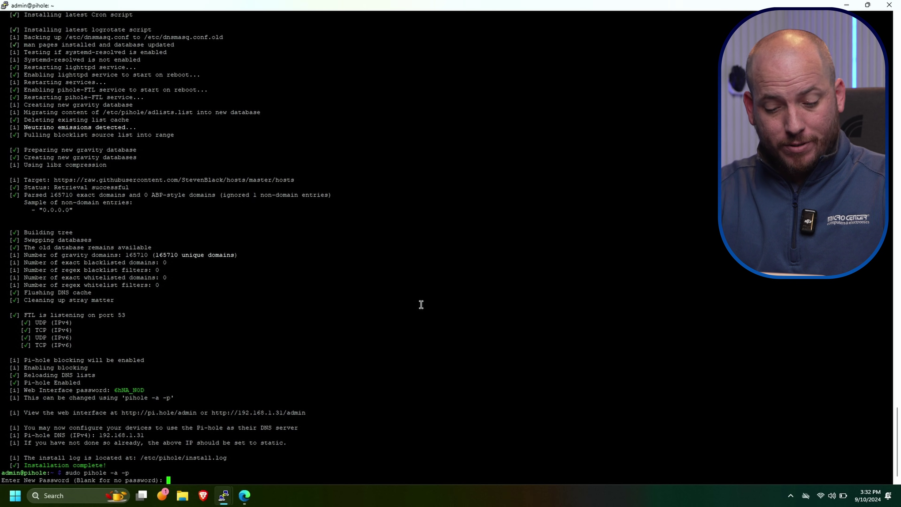
key("Return")
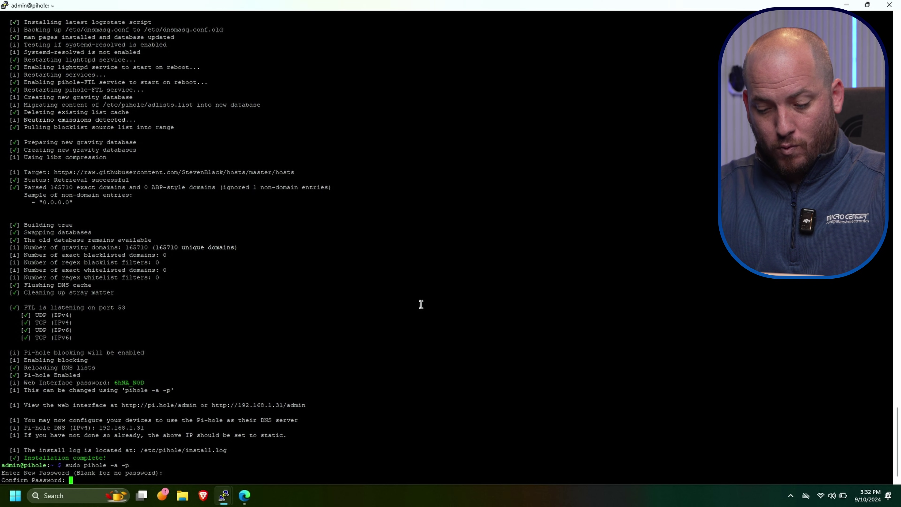
key("Return")
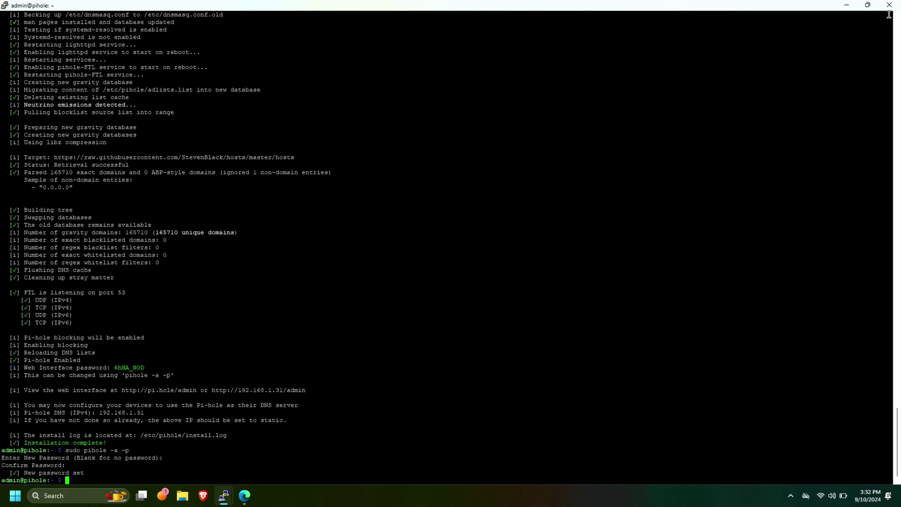
Step: Close PuTTY and log in to the Pi-hole dashboard at 192.168.1.31/admin with the new password
left_click(888, 6)
left_click(468, 277)
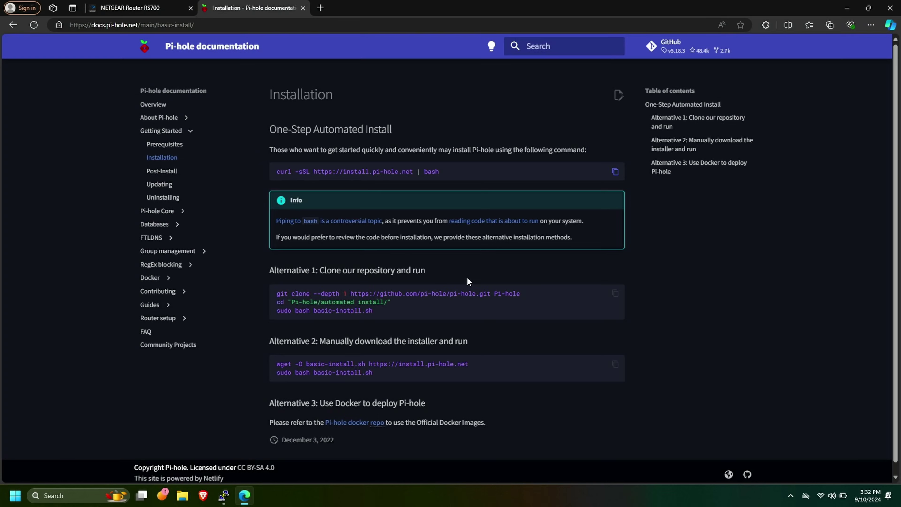
left_click(317, 25)
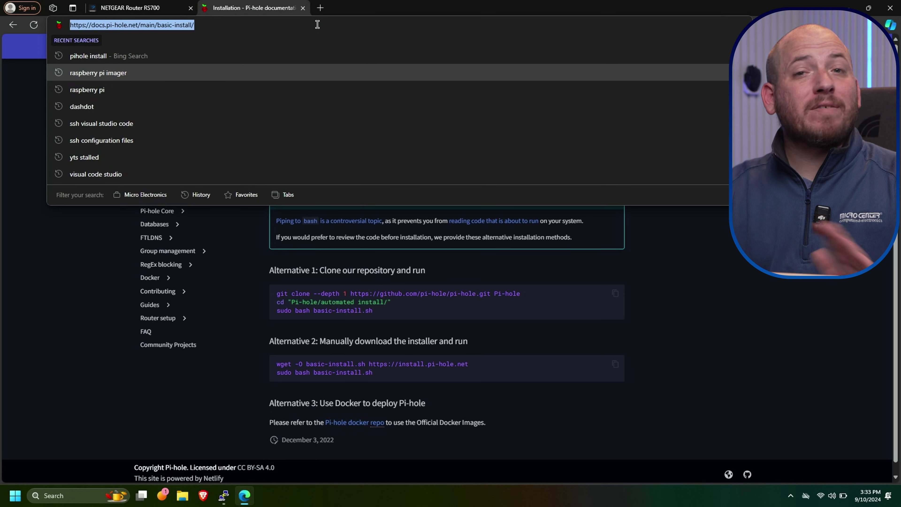
type("192.")
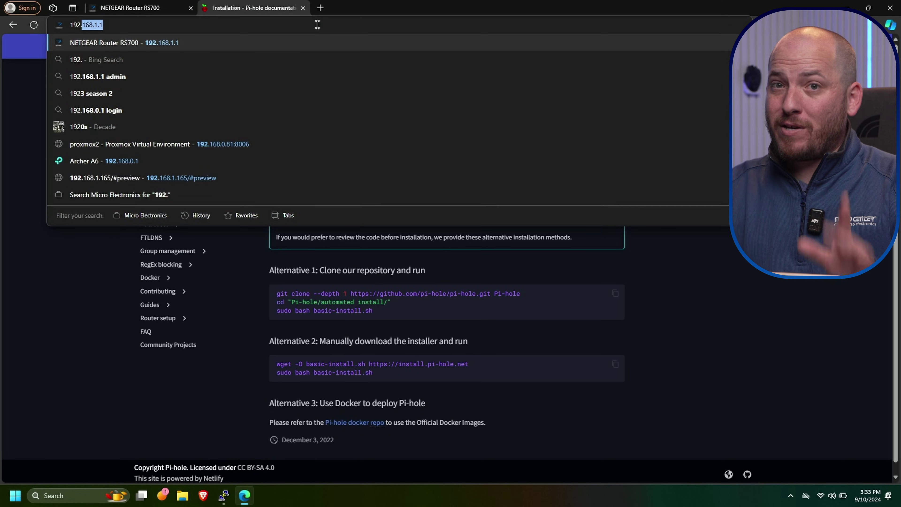
type("168.1.31")
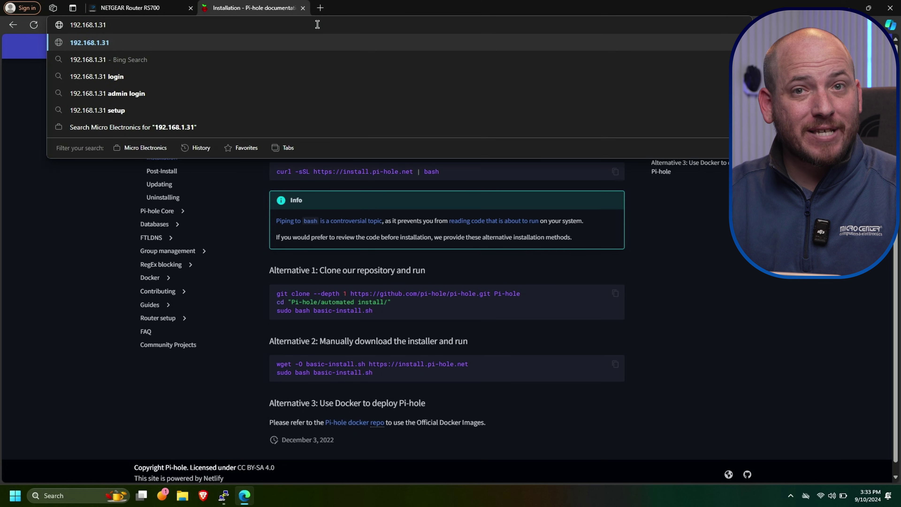
type("/admin")
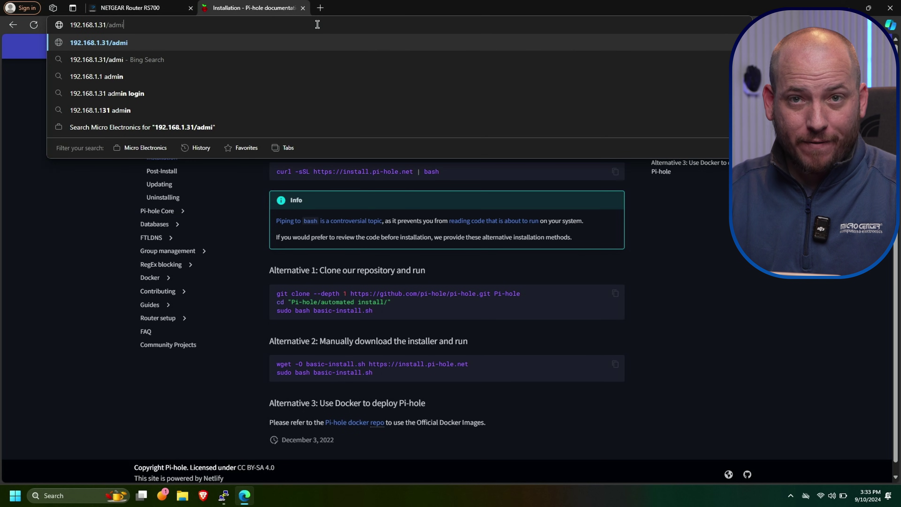
key("Return")
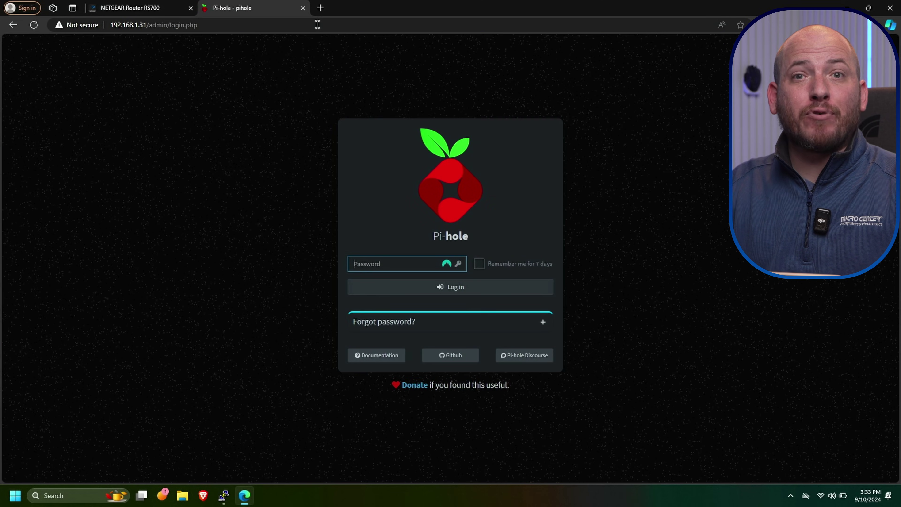
type("p")
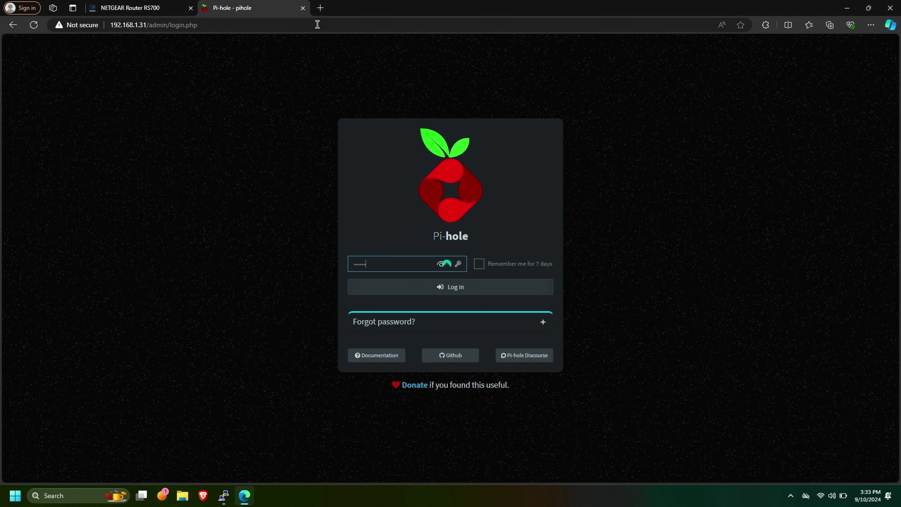
key("Return")
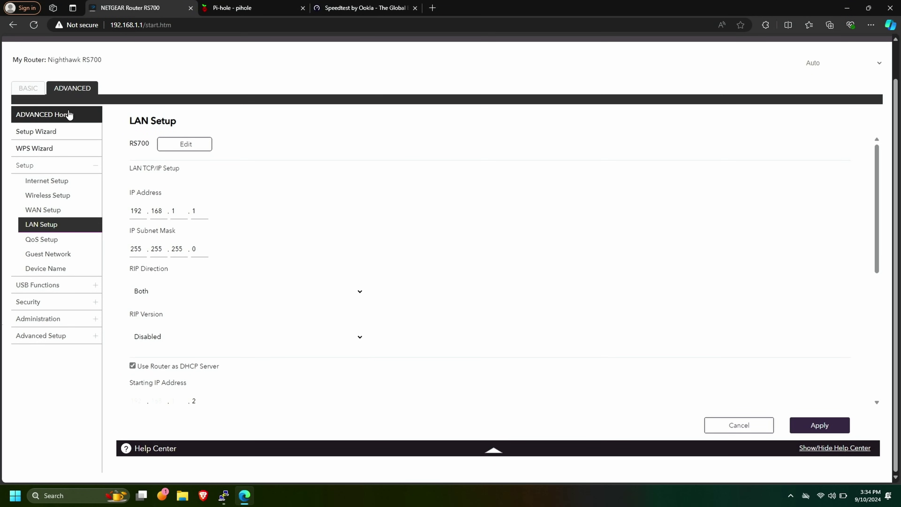
Step: In the router's Internet Setup, switch to manual DNS servers and clear the old Primary and Secondary entries
left_click(47, 182)
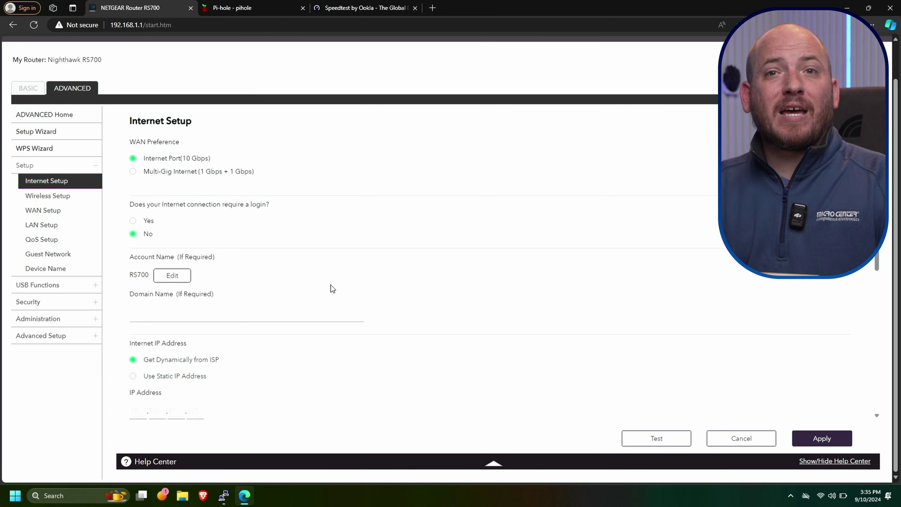
scroll(331, 286, "down", 8)
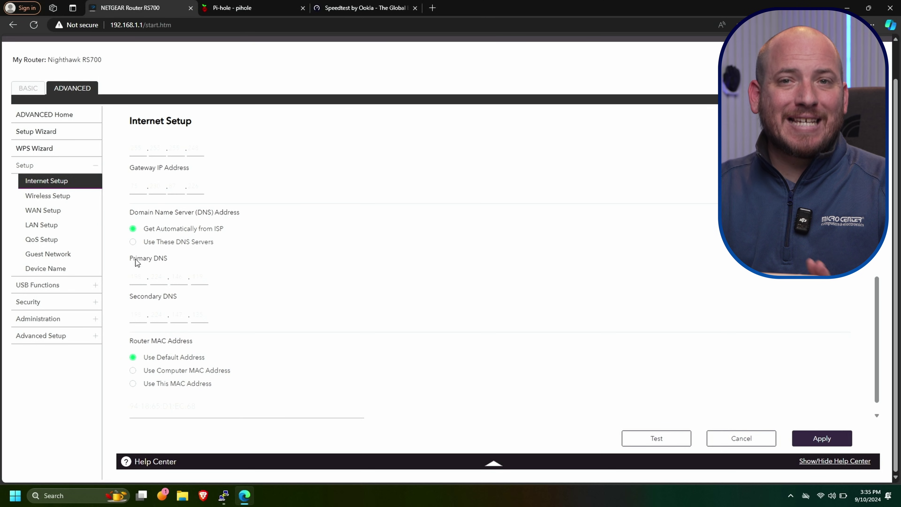
left_click(133, 241)
left_click(138, 315)
key("BackSpace")
key("BackSpace")
key("BackSpace")
key("Tab")
key("BackSpace")
key("BackSpace")
key("BackSpace")
key("Tab")
key("BackSpace")
key("BackSpace")
key("BackSpace")
key("Tab")
key("BackSpace")
key("BackSpace")
key("BackSpace")
left_click(137, 277)
key("BackSpace")
key("BackSpace")
key("BackSpace")
key("Tab")
key("BackSpace")
key("BackSpace")
key("BackSpace")
key("Tab")
key("BackSpace")
key("BackSpace")
key("BackSpace")
key("Tab")
key("BackSpace")
key("BackSpace")
key("BackSpace")
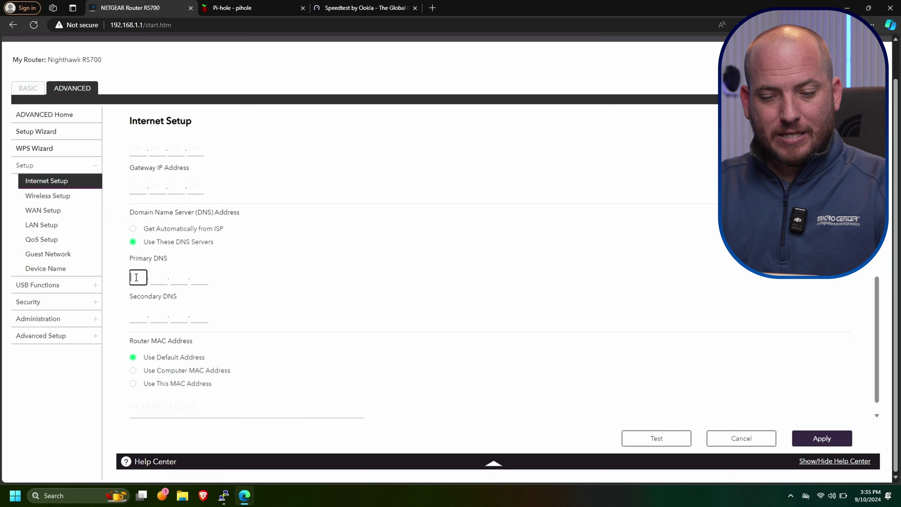
Step: Enter 192.168.1.31 as the Primary DNS and apply the settings
left_click(137, 278)
type("192.")
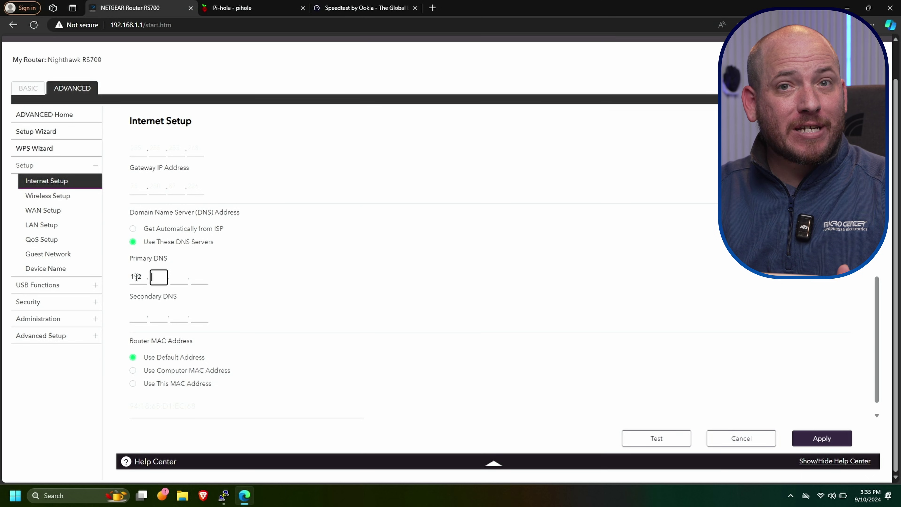
type("168.")
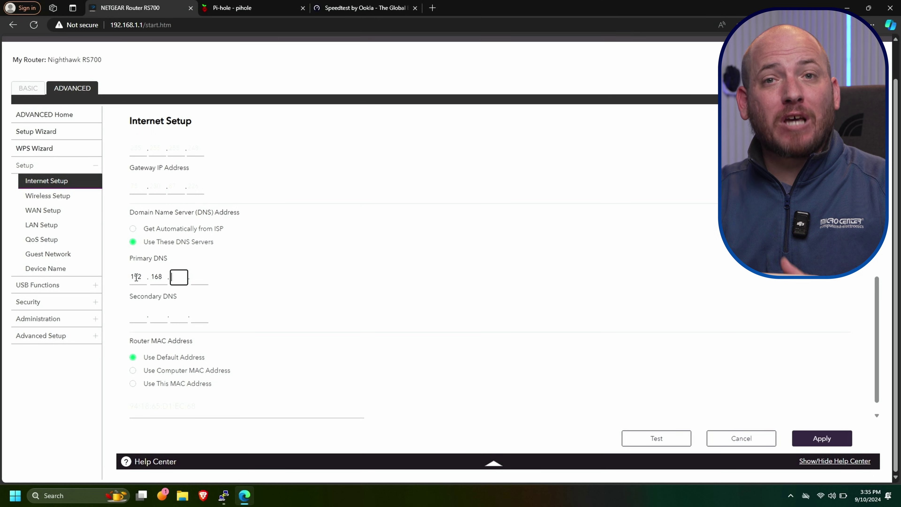
type("1.31")
scroll(140, 270, "down", 1)
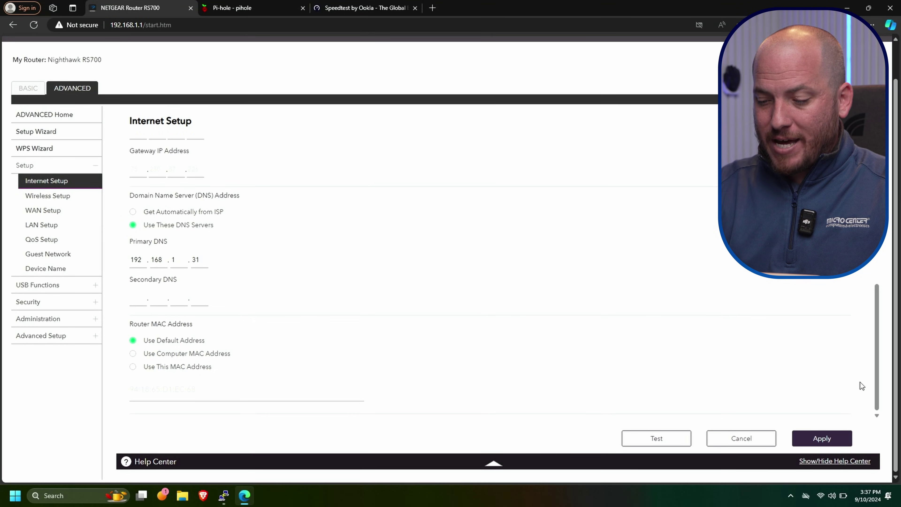
left_click(840, 442)
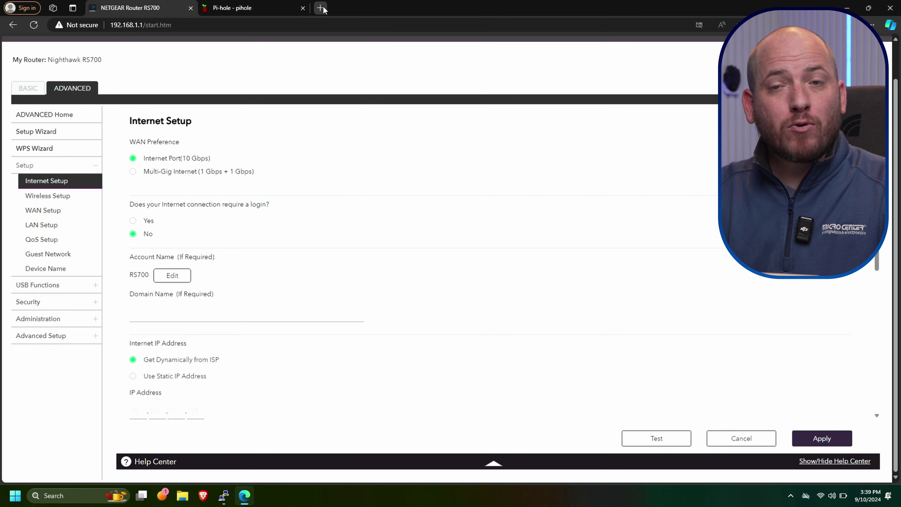
Step: Open a new browser tab to reload speedtest.net and check that the ads are gone
left_click(321, 7)
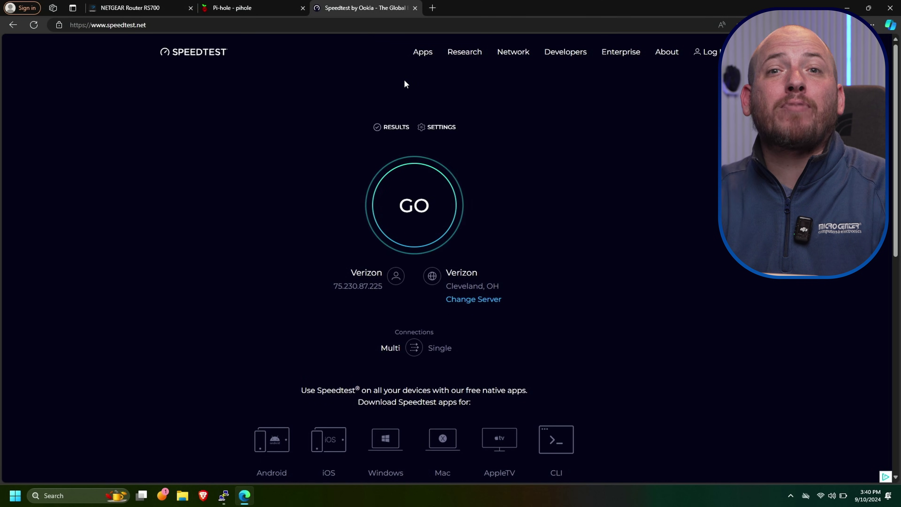
Step: Blacklist googleadleads.com in Pi-hole's Domains page with the comment 'where I found it'
left_click(232, 8)
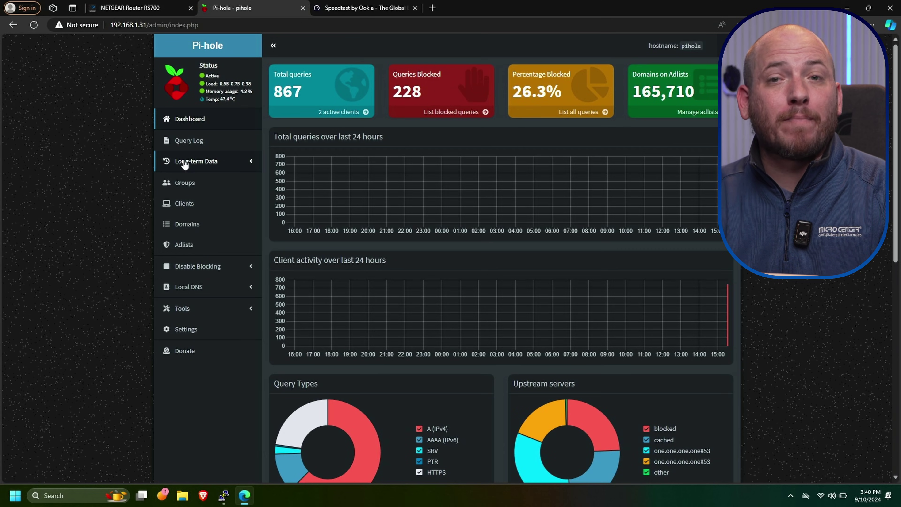
left_click(203, 229)
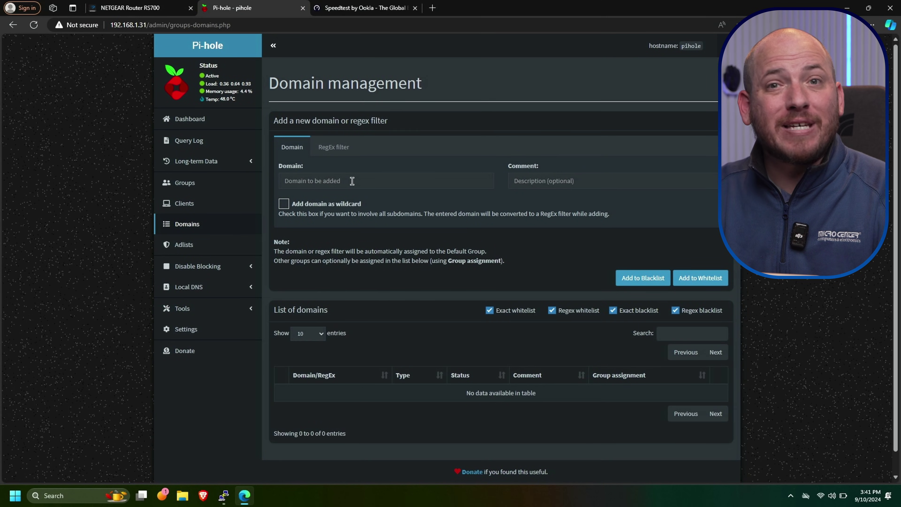
left_click(531, 184)
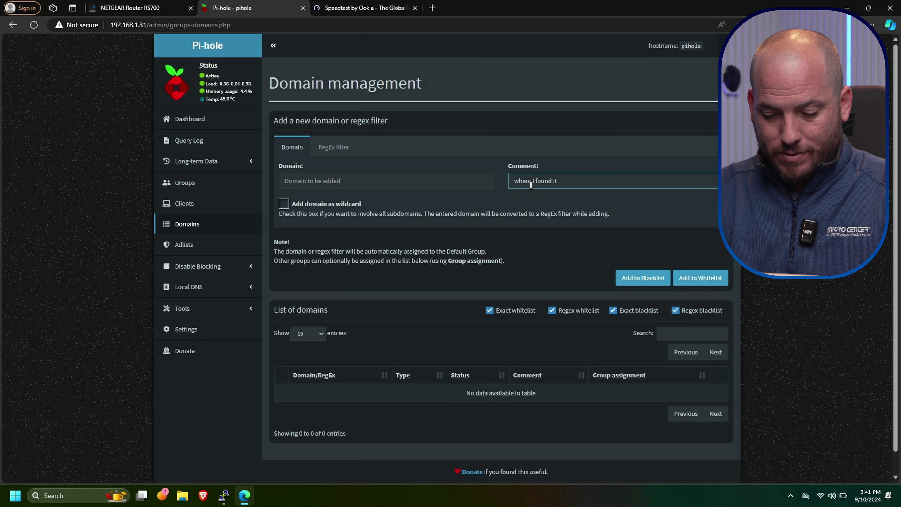
type("where I found it")
left_click(467, 180)
type("googleadleads.")
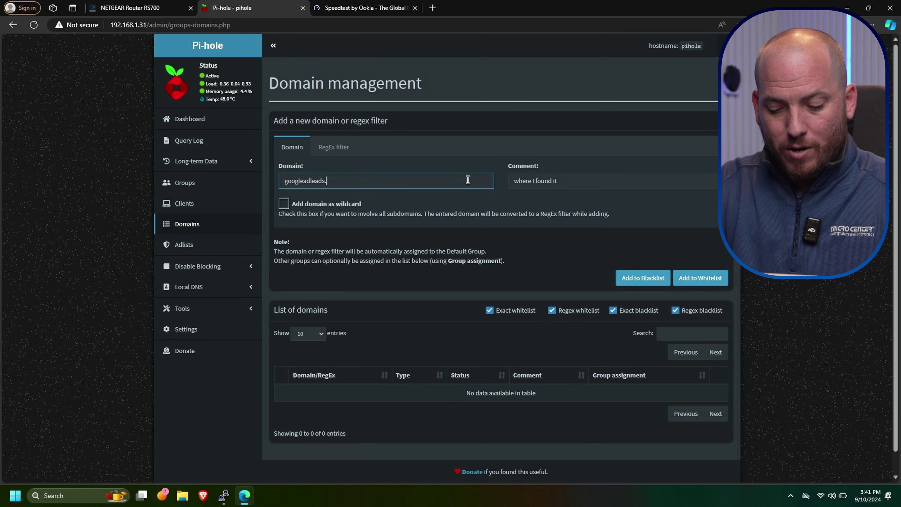
type("com")
left_click(646, 278)
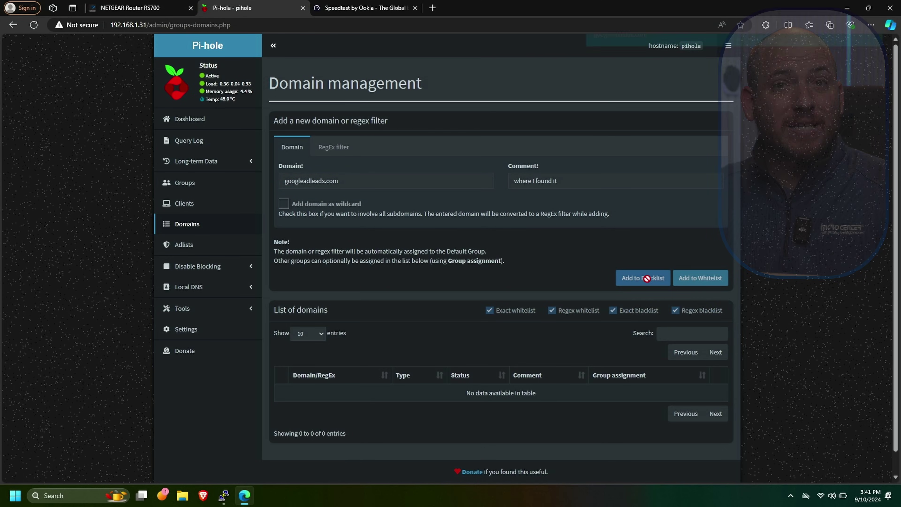